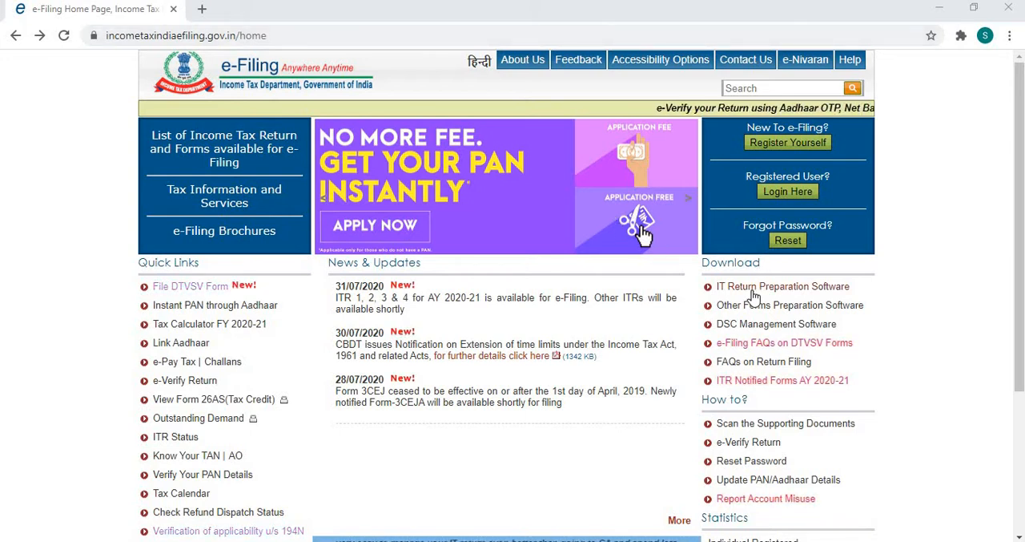
# - Open the IT Return Preparation Software downloads, dismiss the important note, and examine the ITR utilities for assessment year 2020-21
pyautogui.click(752, 292)
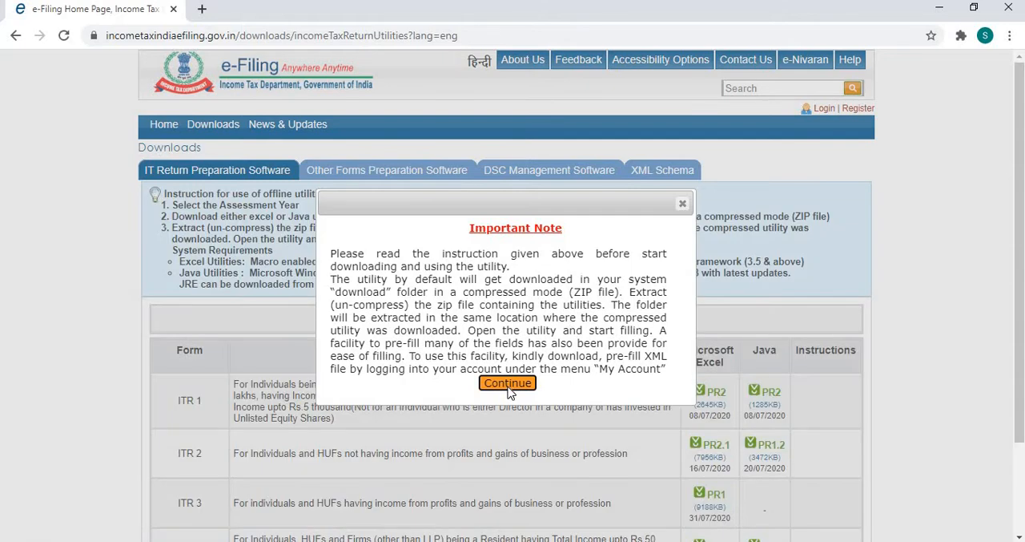
pyautogui.click(508, 387)
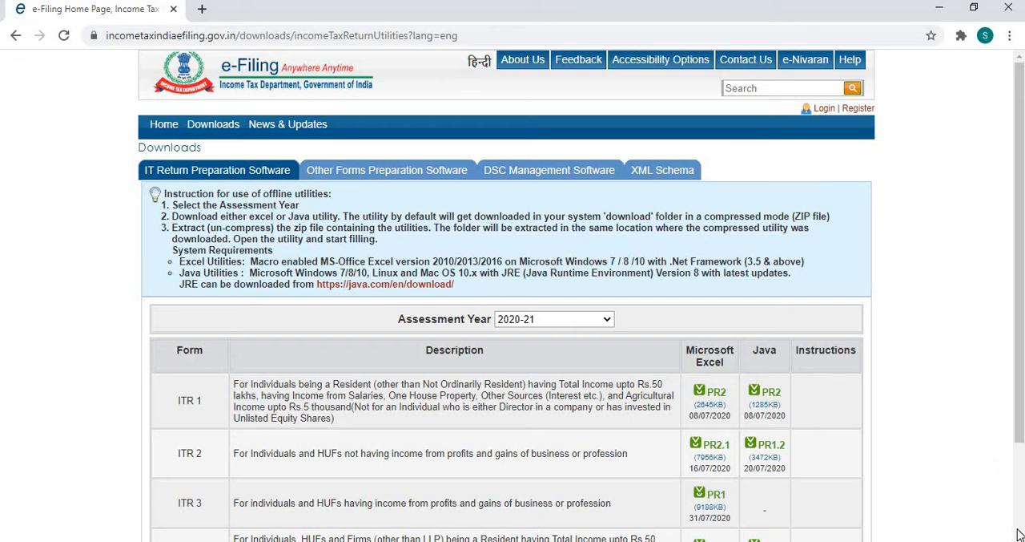
pyautogui.scroll(-1, 1018, 534)
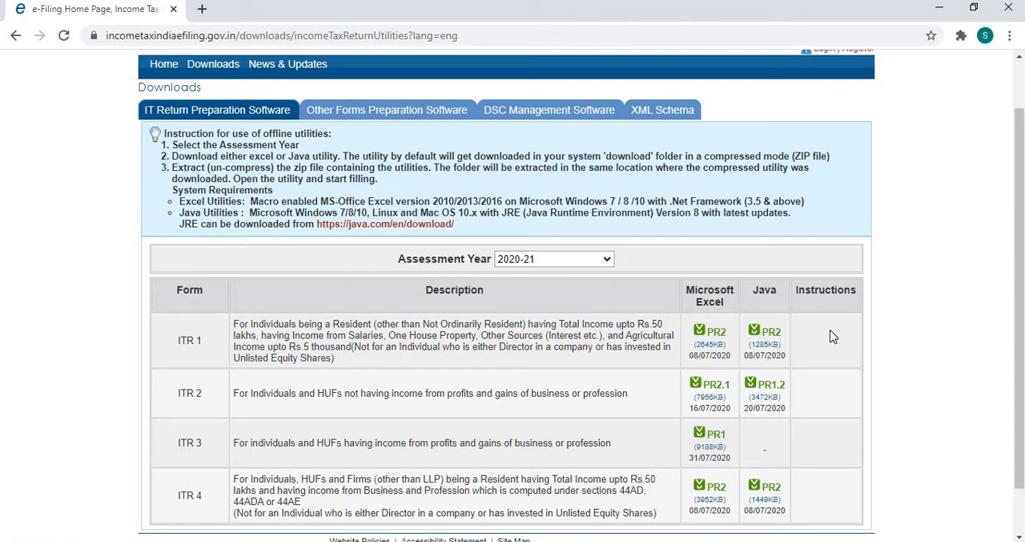
# - Switch from the browser to the ITD e-Filing utility, look up the ITR-1_2020 folder, and display the form's Instructions page
pyautogui.click(940, 9)
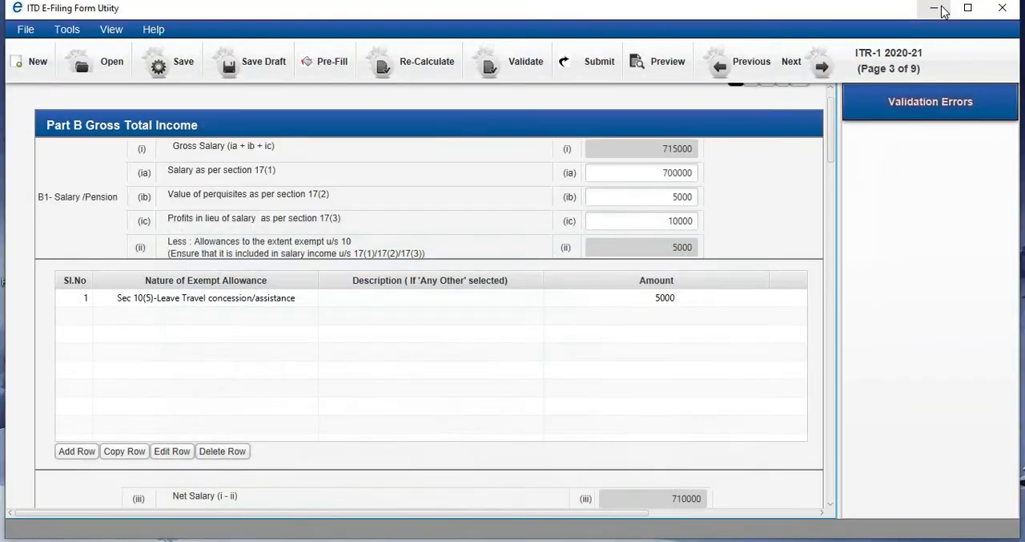
pyautogui.click(943, 11)
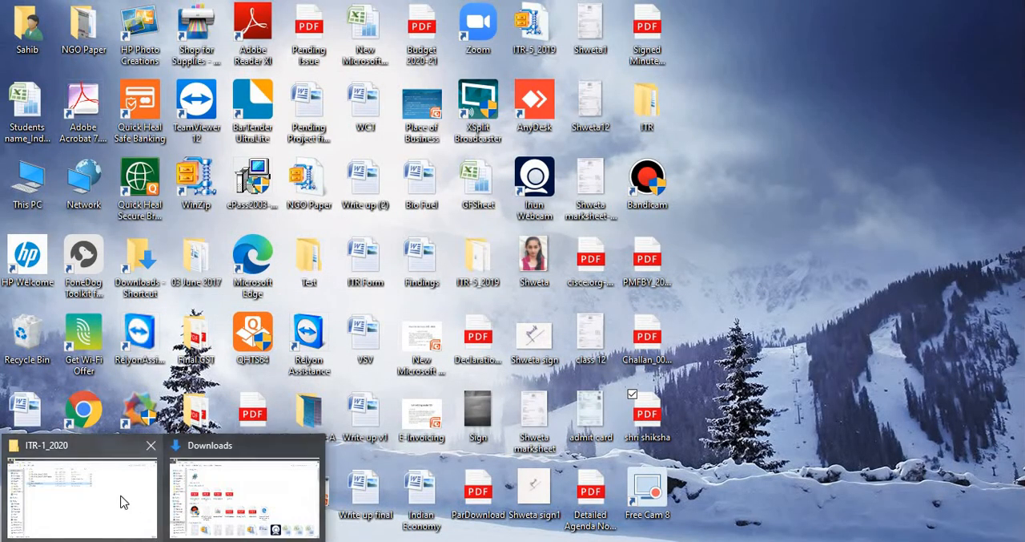
pyautogui.click(121, 501)
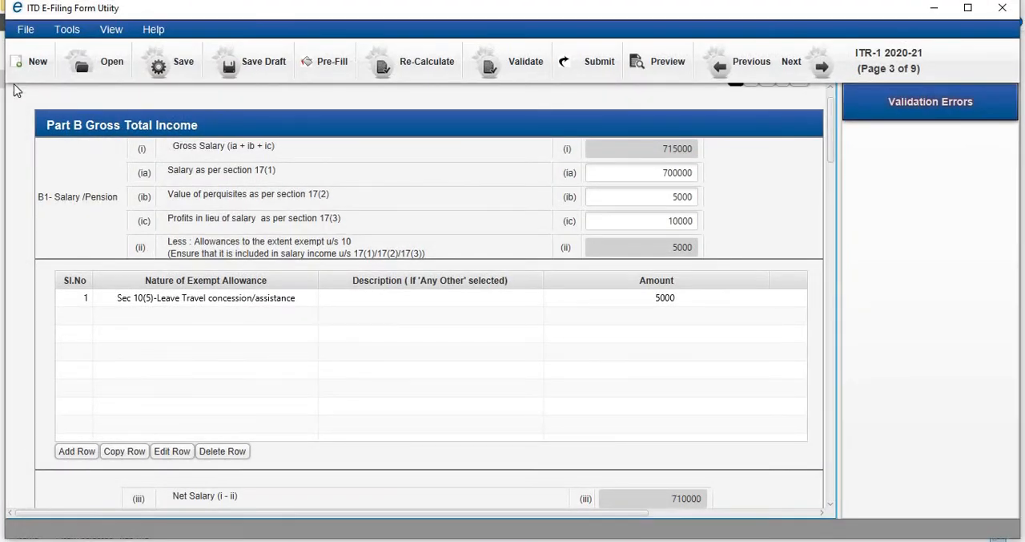
pyautogui.click(832, 88)
pyautogui.click(831, 87)
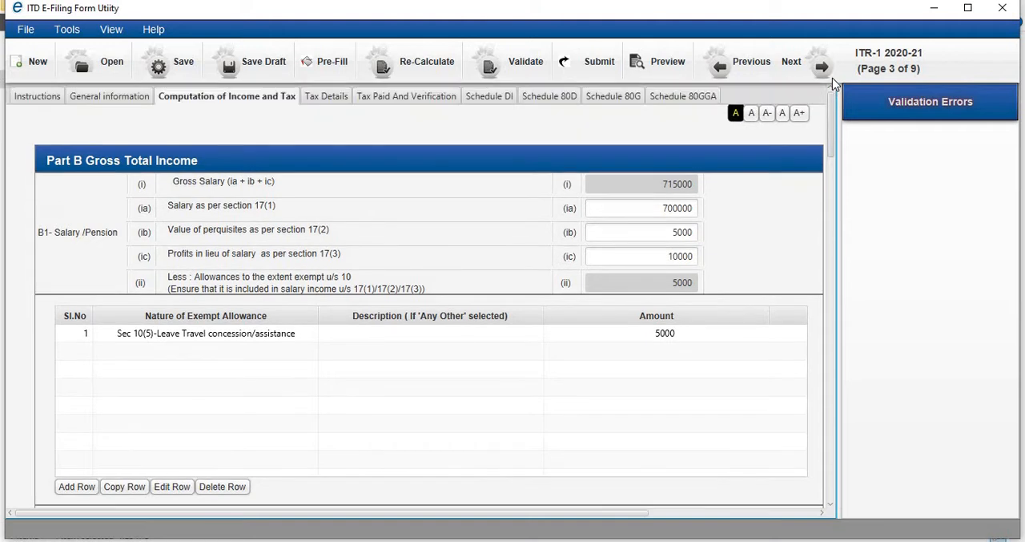
pyautogui.click(47, 100)
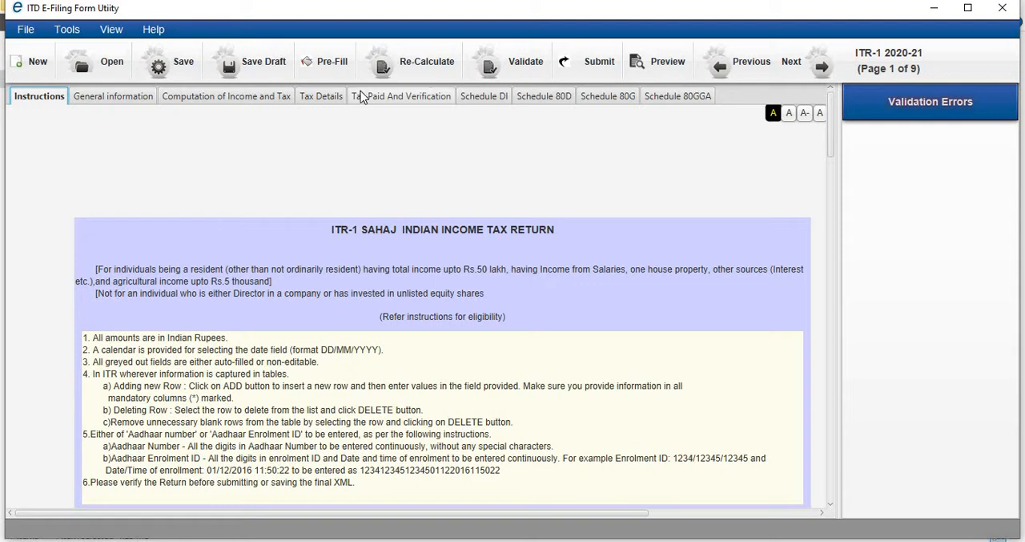
# - Start the Pre-Fill XML import without saving the ITR form, view the XML file selection, and cancel it
pyautogui.click(334, 68)
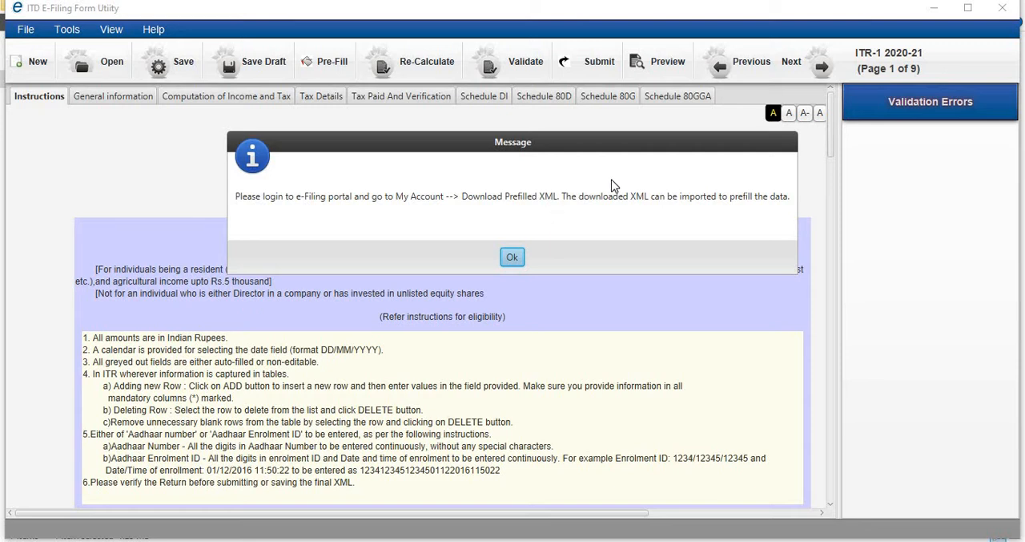
pyautogui.click(513, 257)
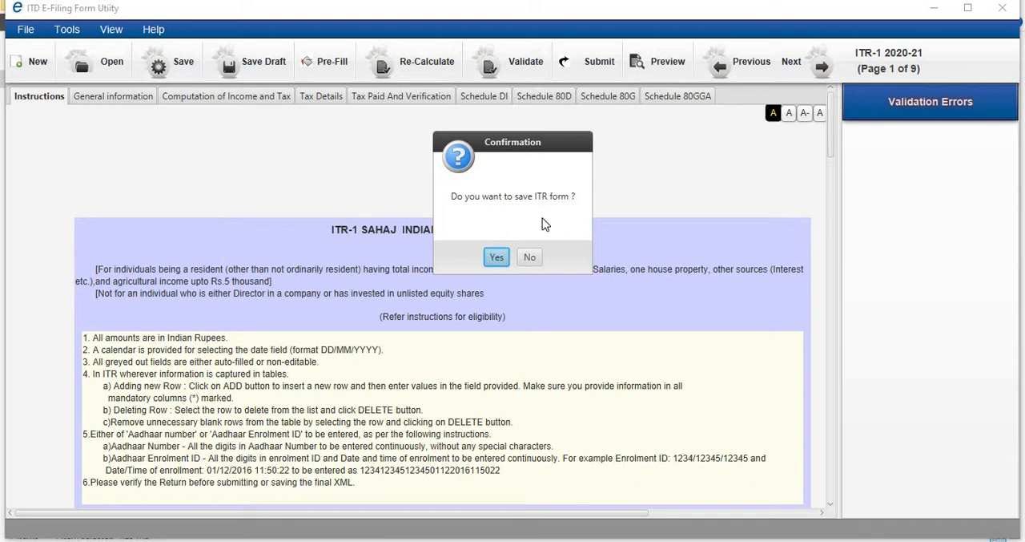
pyautogui.click(529, 257)
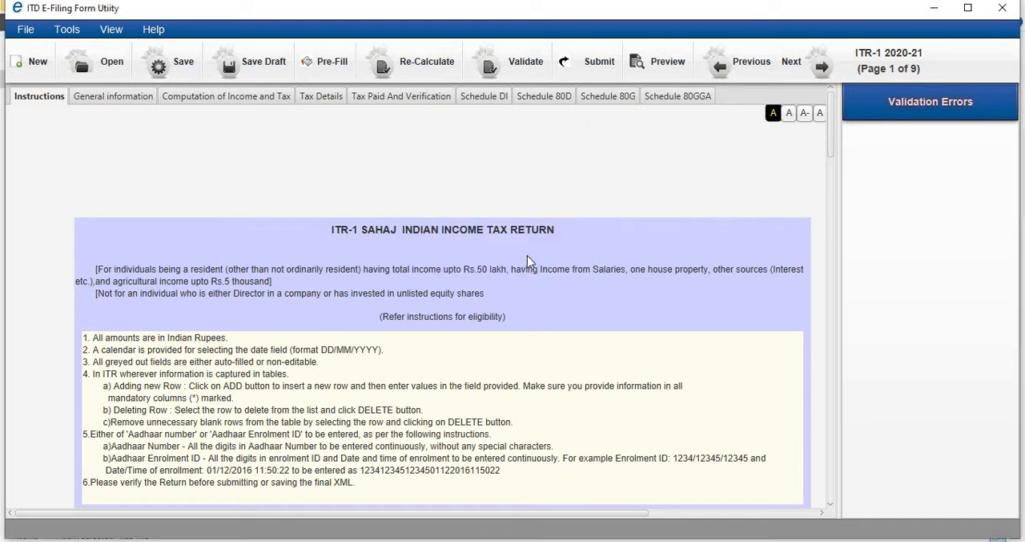
pyautogui.click(131, 69)
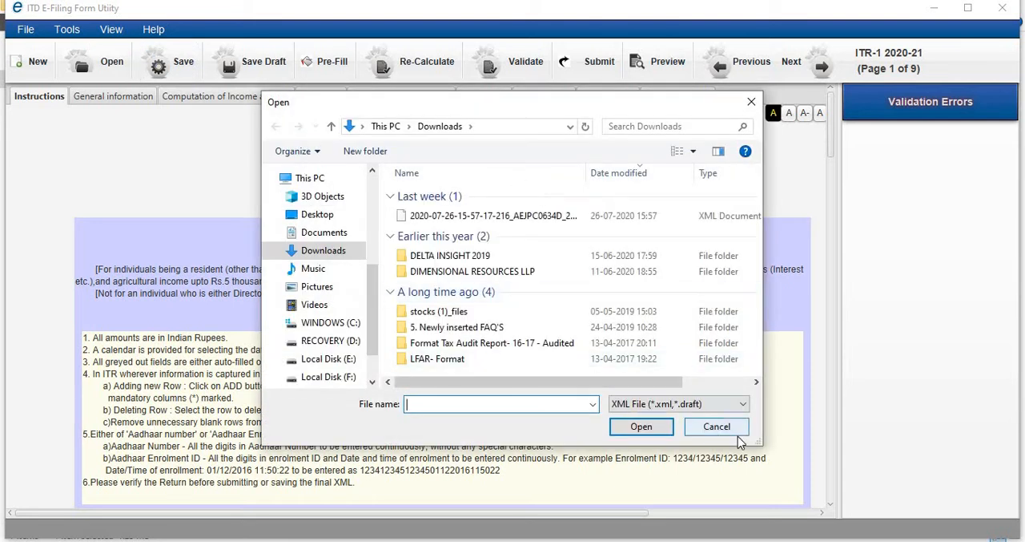
pyautogui.click(721, 427)
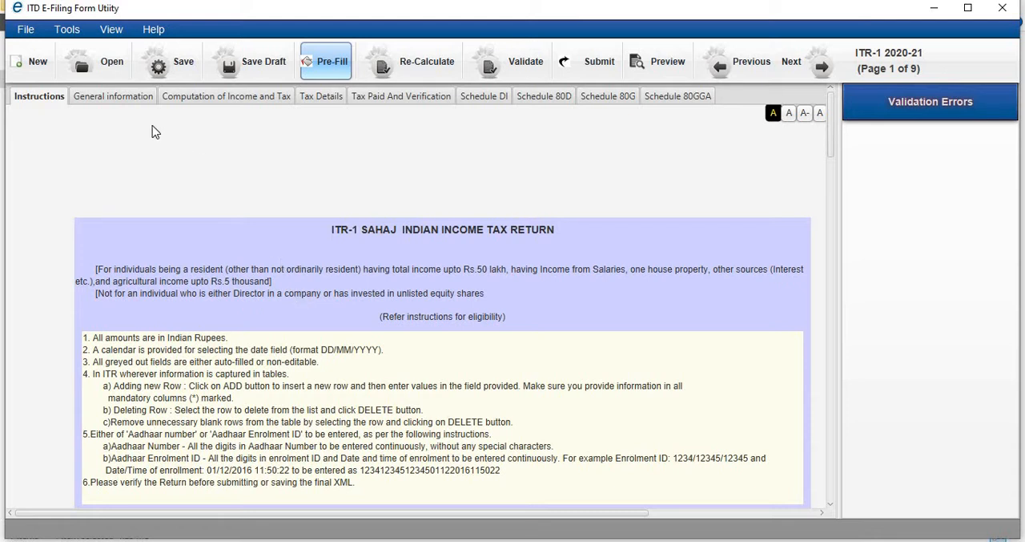
# - Open the General Information page and examine the filing section choices under Filed u/s
pyautogui.click(121, 96)
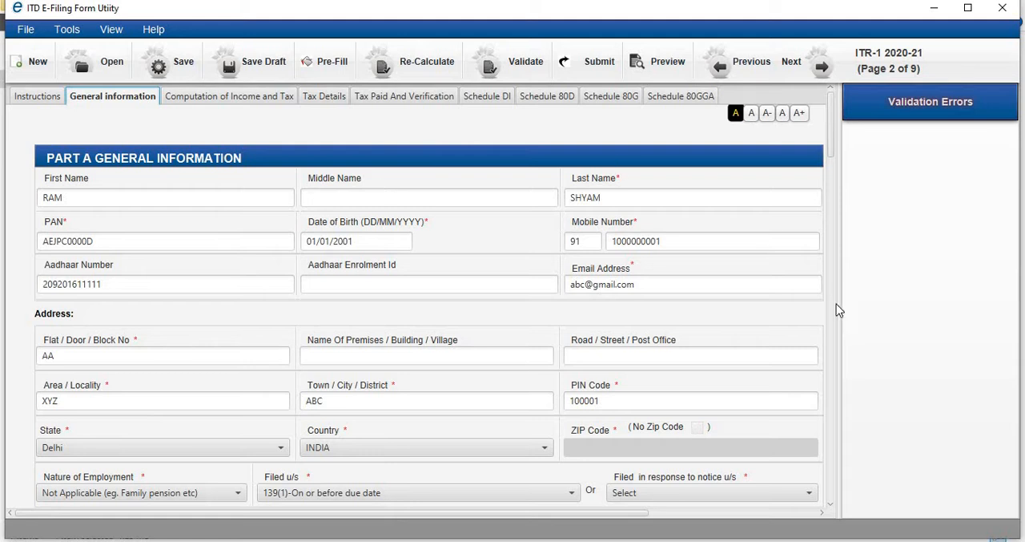
pyautogui.click(832, 504)
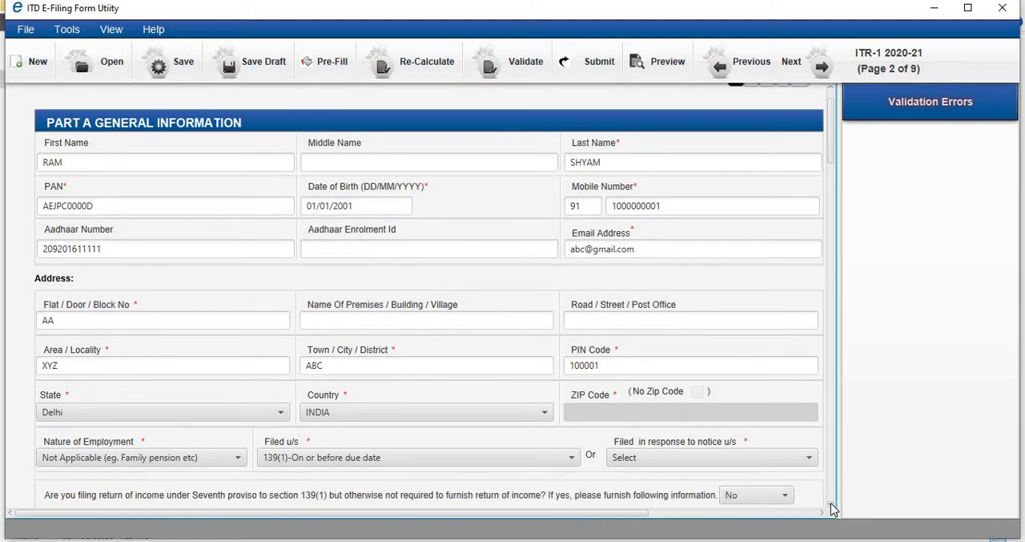
pyautogui.click(831, 505)
pyautogui.click(831, 505)
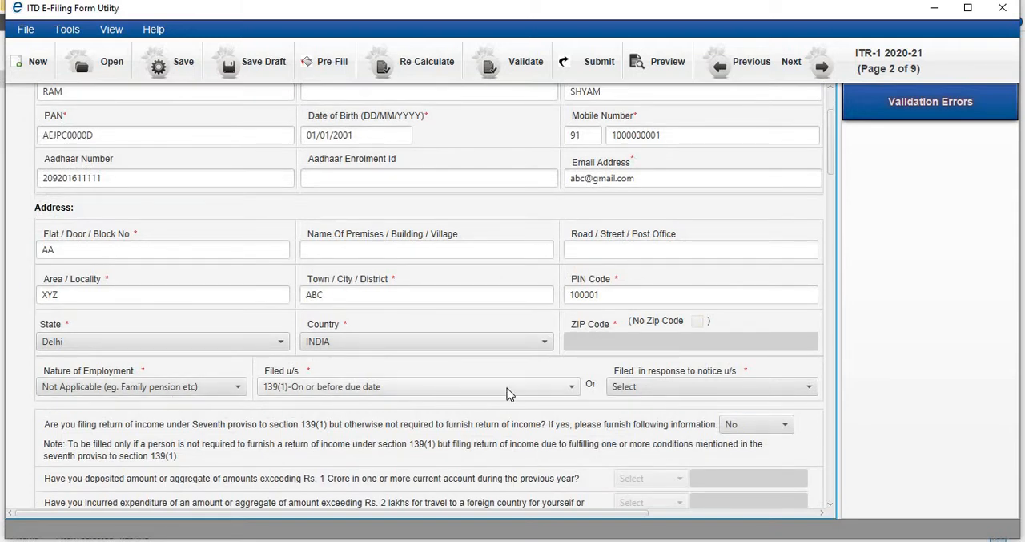
pyautogui.click(572, 389)
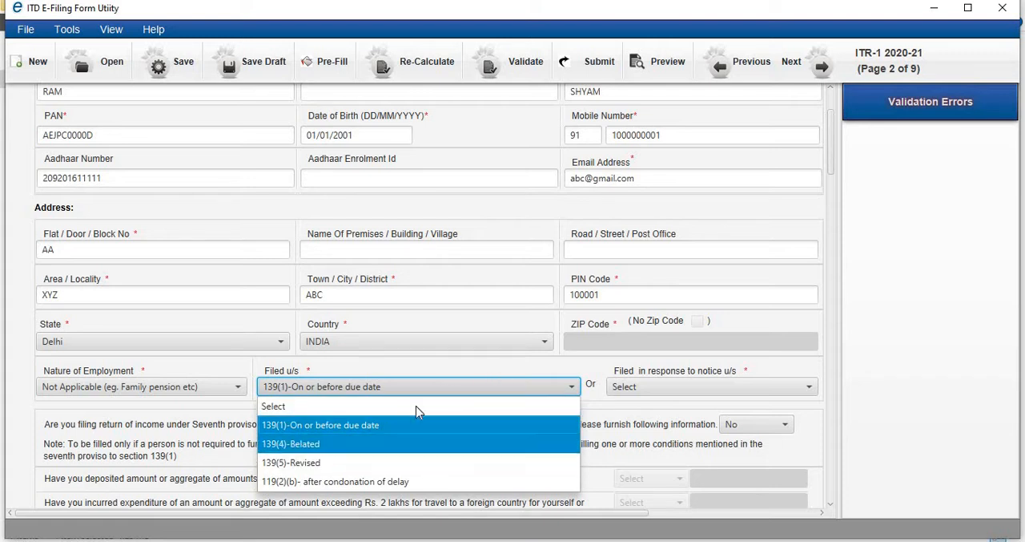
pyautogui.click(456, 365)
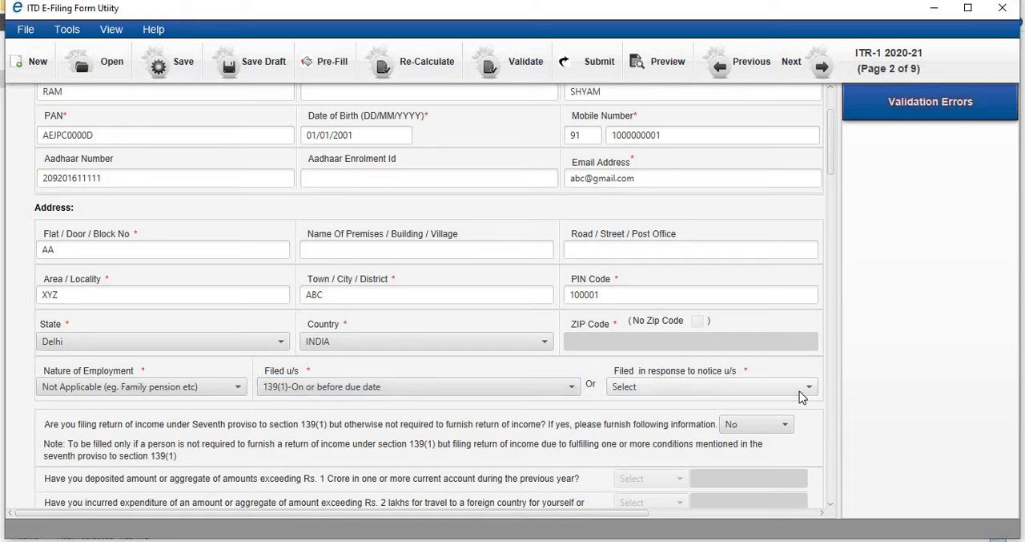
# - Examine the section choices for a return filed in response to a notice
pyautogui.click(809, 388)
pyautogui.click(811, 390)
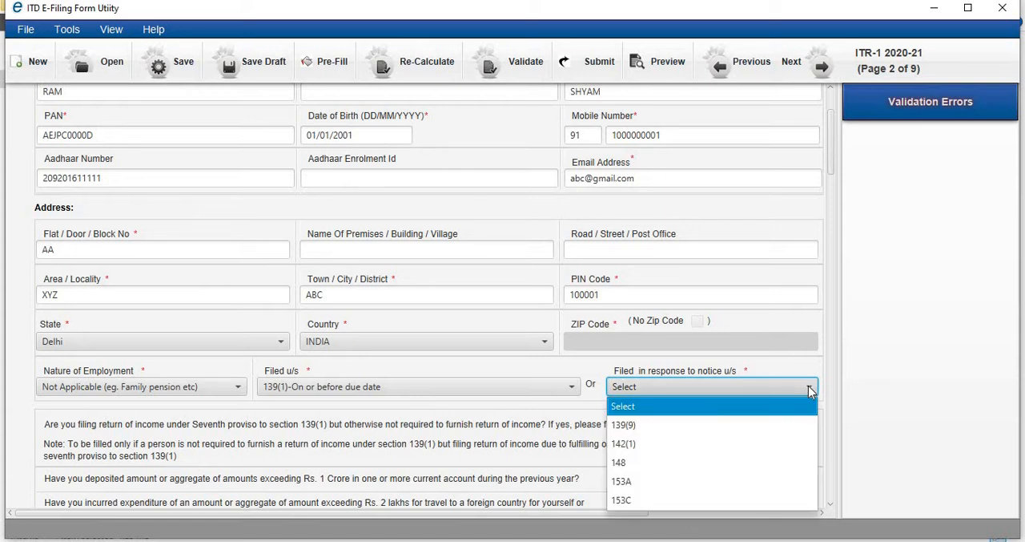
pyautogui.click(568, 368)
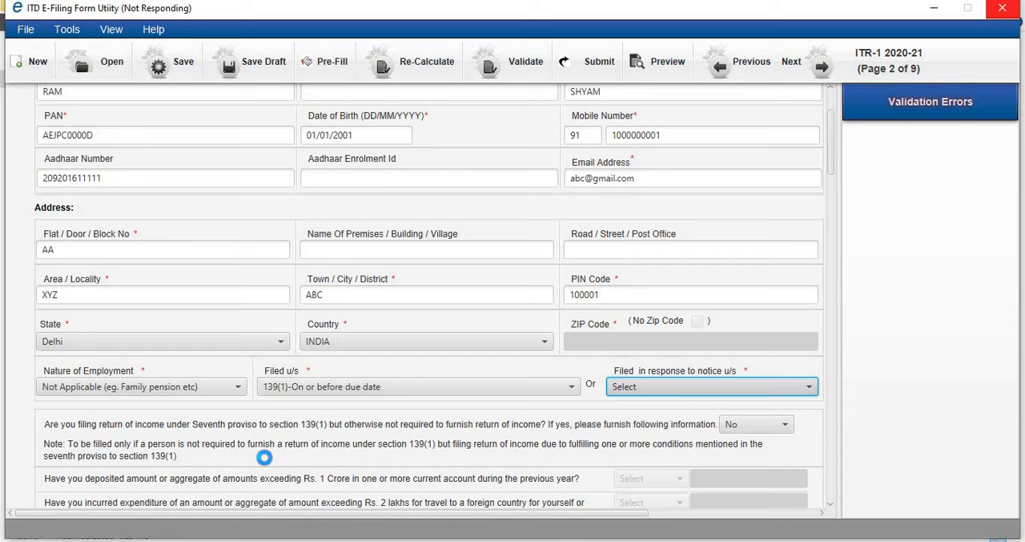
# - Answer Yes to filing under the seventh proviso to section 139(1) and review the related questions
pyautogui.scroll(-3, 266, 461)
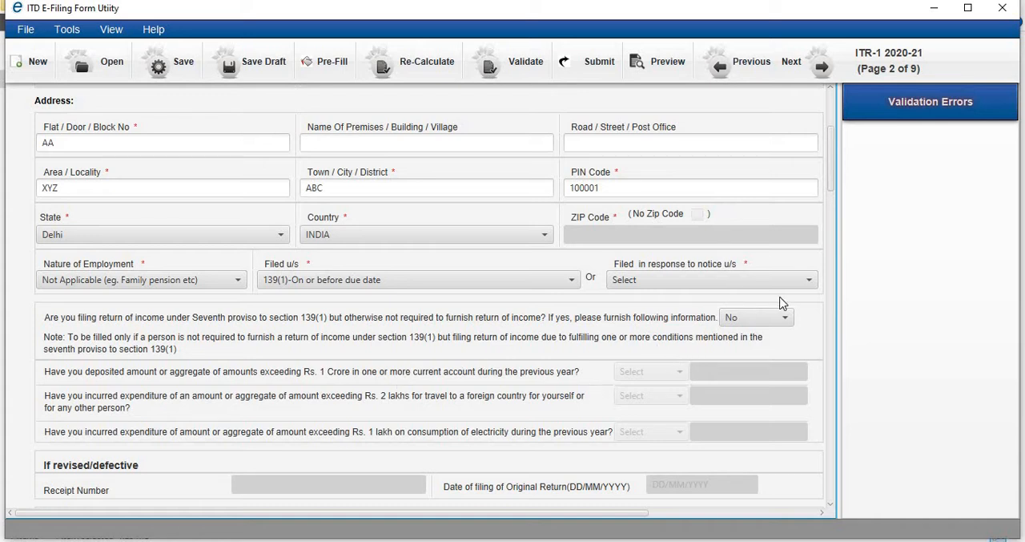
pyautogui.click(786, 321)
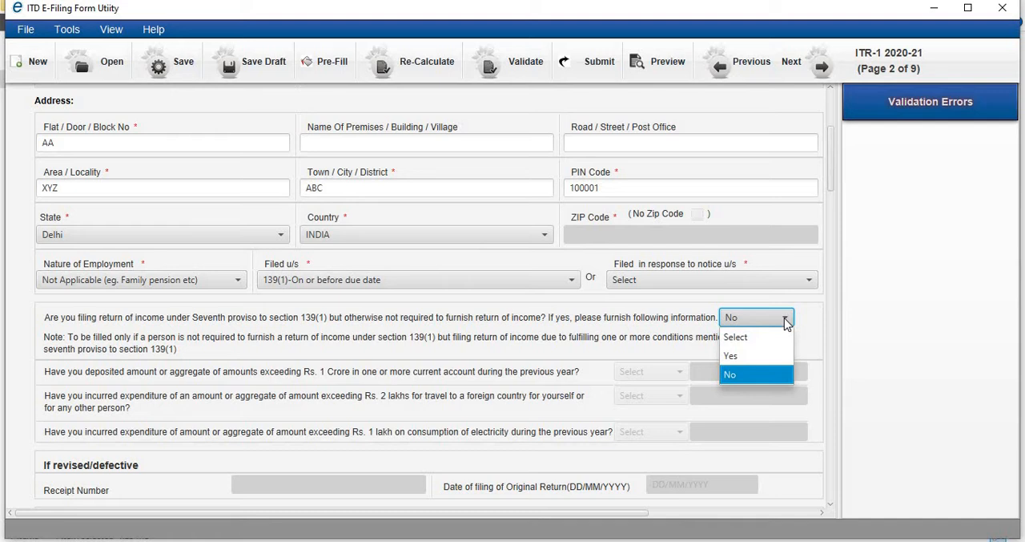
pyautogui.click(742, 363)
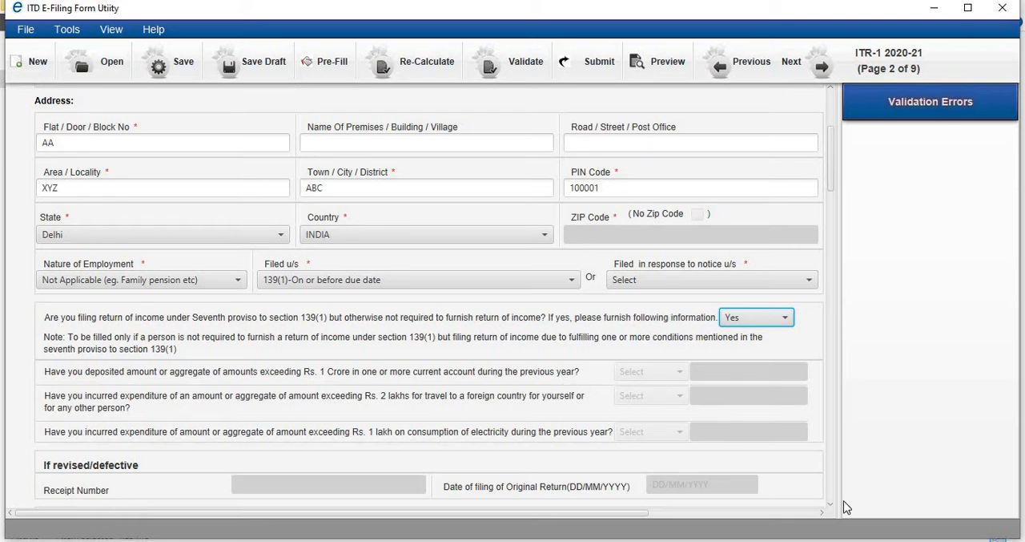
pyautogui.scroll(-3, 825, 499)
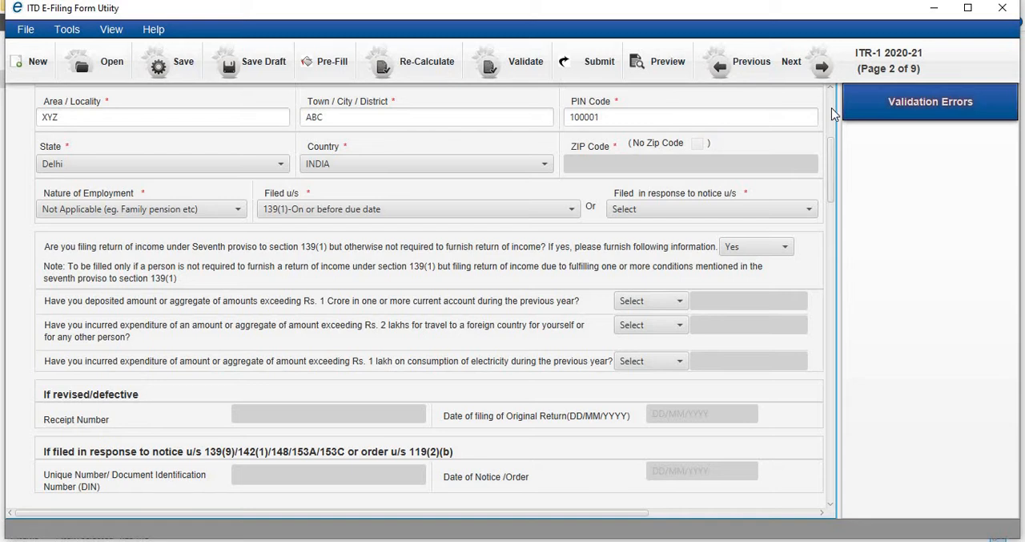
pyautogui.scroll(5, 831, 107)
pyautogui.scroll(-3, 832, 121)
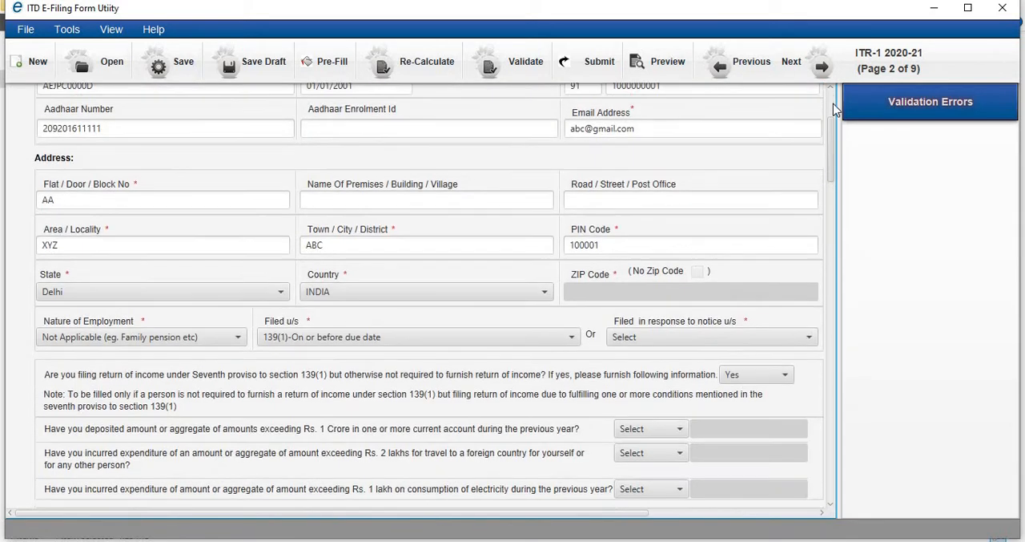
# - Open the Computation of Income and Tax page and go through the salary fields in Part B Gross Total Income
pyautogui.scroll(3, 834, 101)
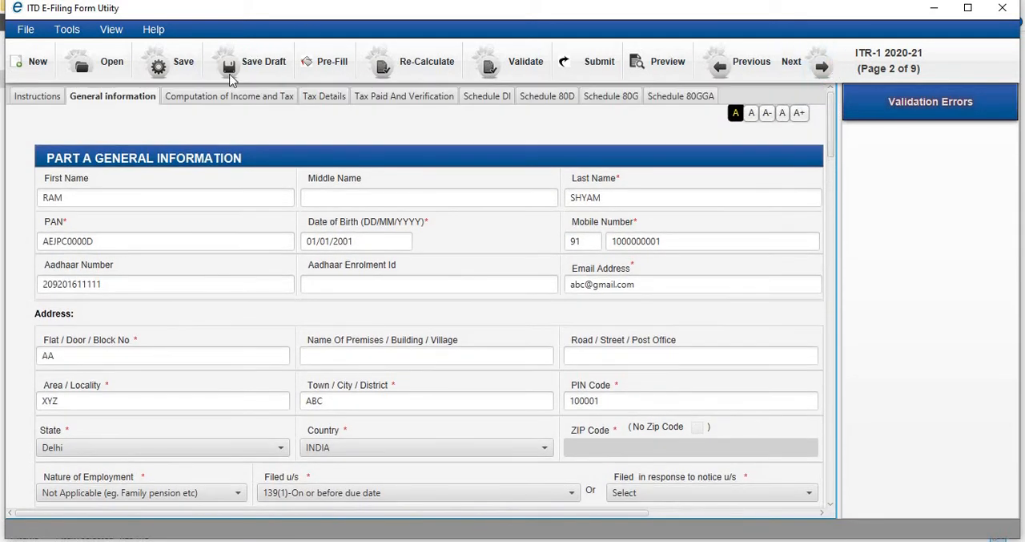
pyautogui.click(221, 97)
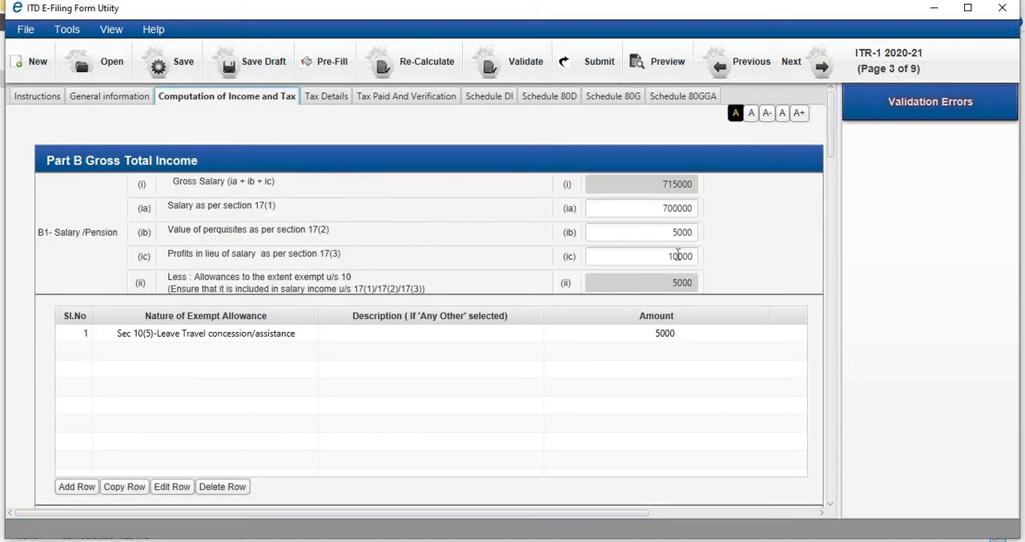
pyautogui.click(639, 211)
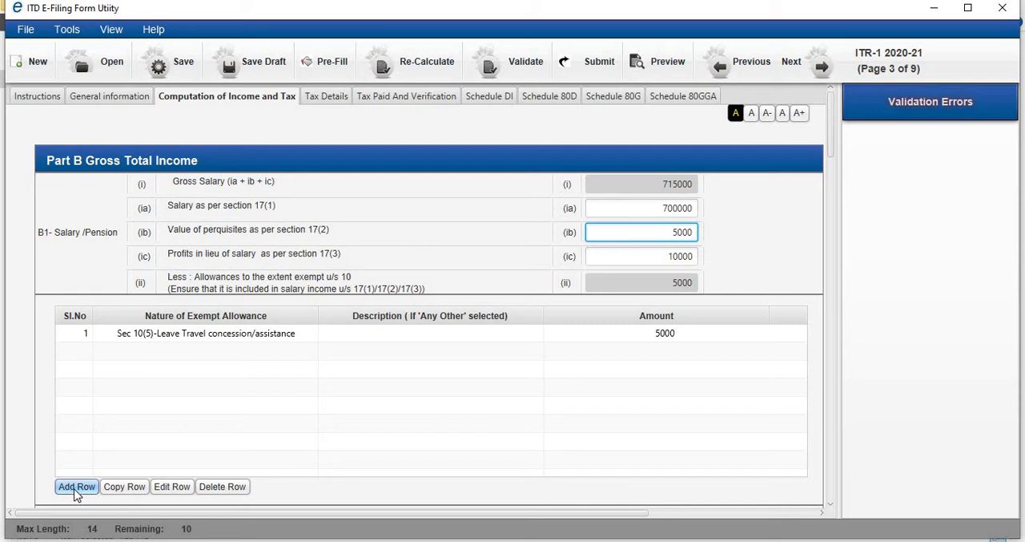
# - Start a new exempt allowance row, examine the Nature of Exempt Allowance options, and cancel the entry
pyautogui.scroll(-10, 121, 453)
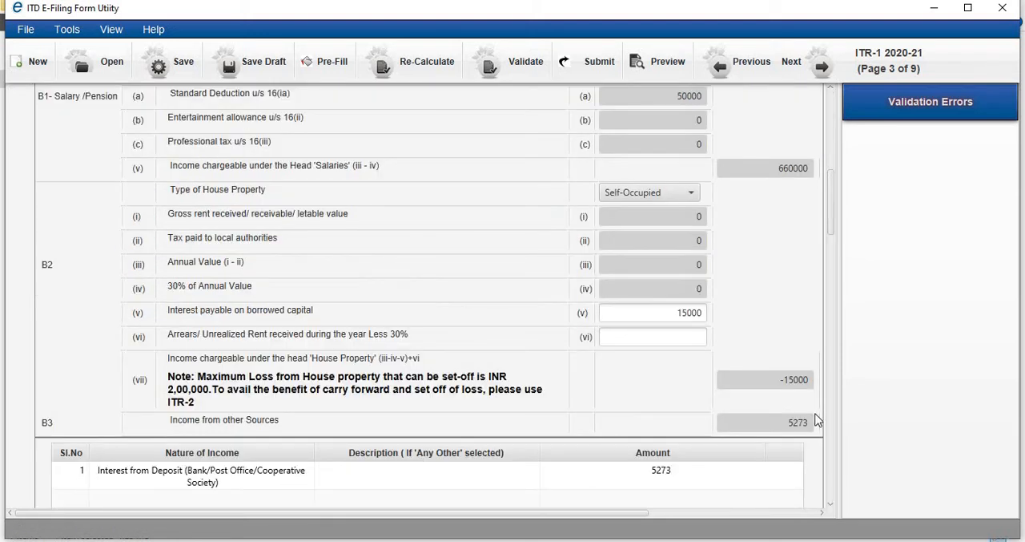
pyautogui.click(832, 133)
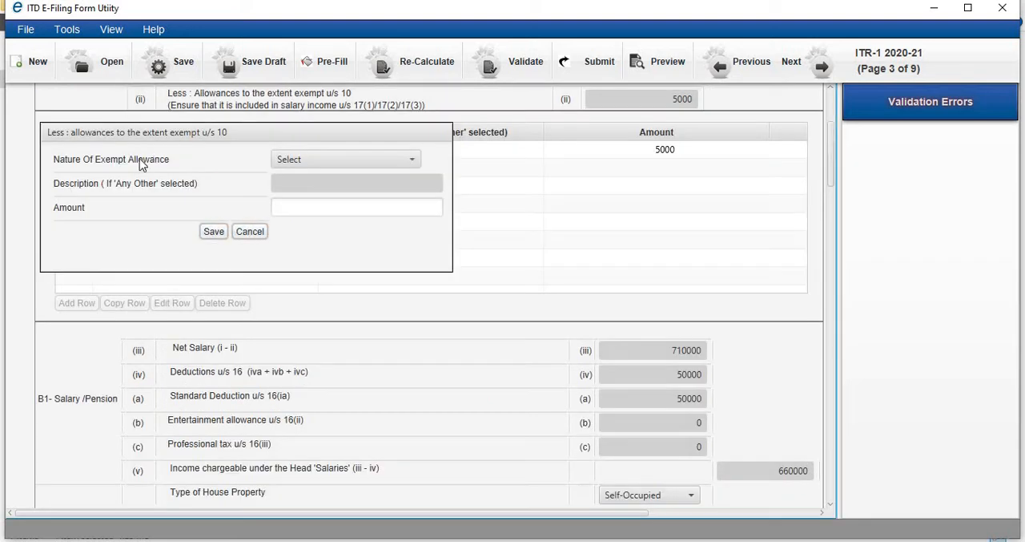
pyautogui.click(410, 163)
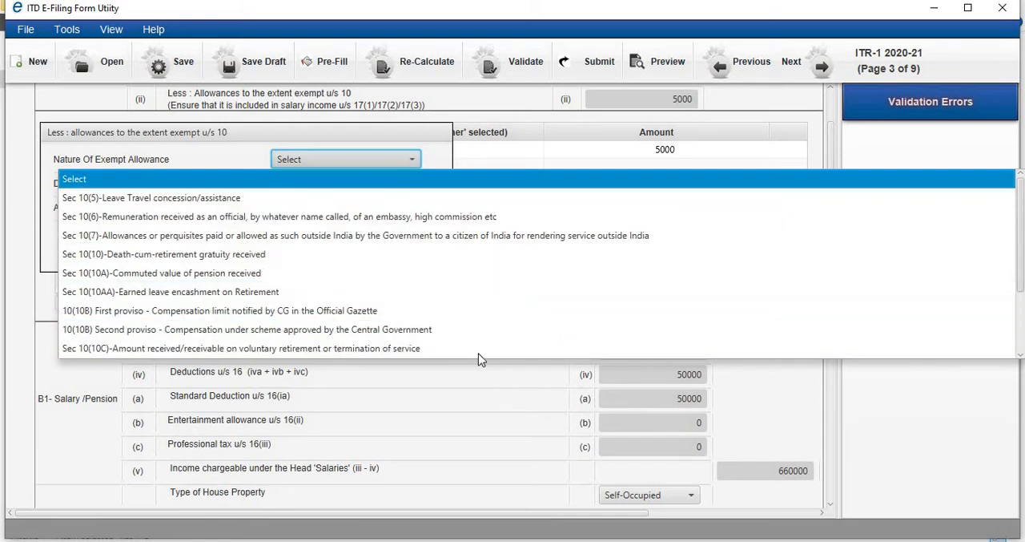
pyautogui.click(482, 380)
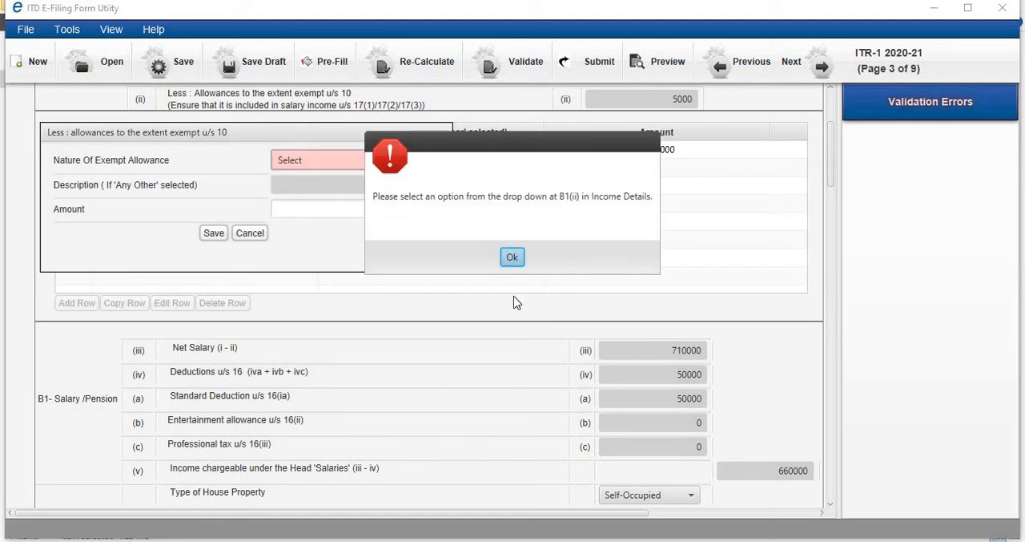
pyautogui.click(515, 258)
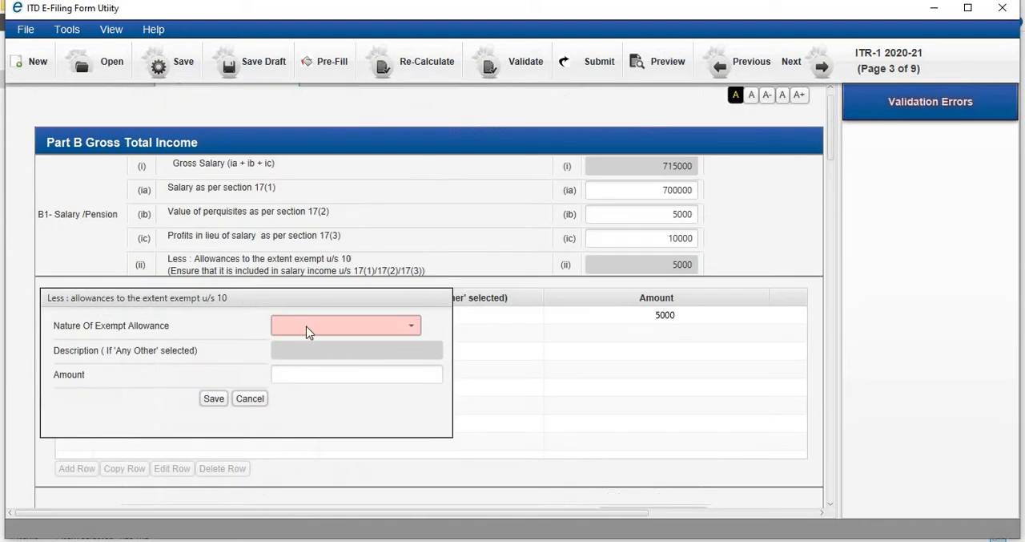
pyautogui.click(250, 399)
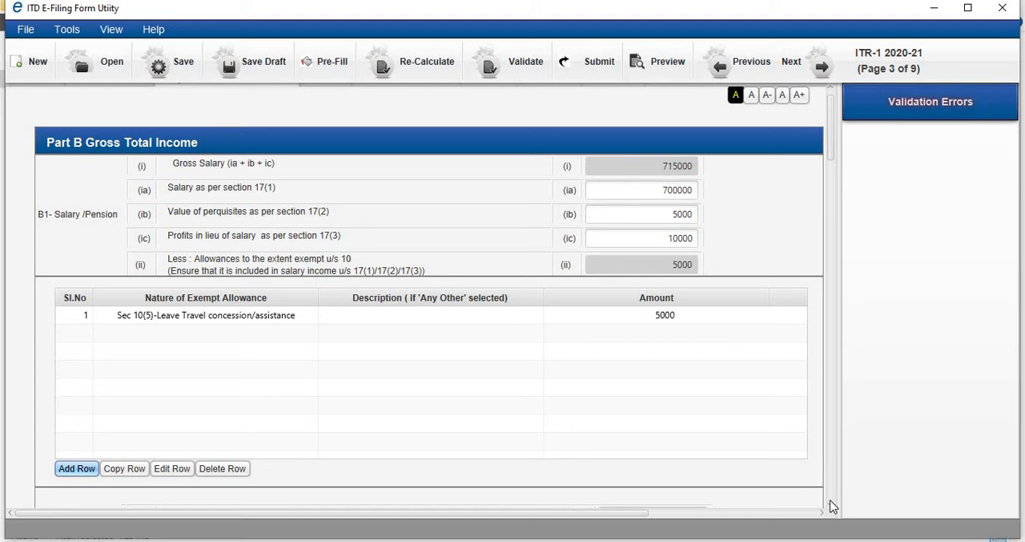
# - Answer Yes in Part C to having made investments, deposits or payments between 01.04.2020 and 31.07.2020 for Chapter VIA deductions
pyautogui.scroll(-10, 831, 506)
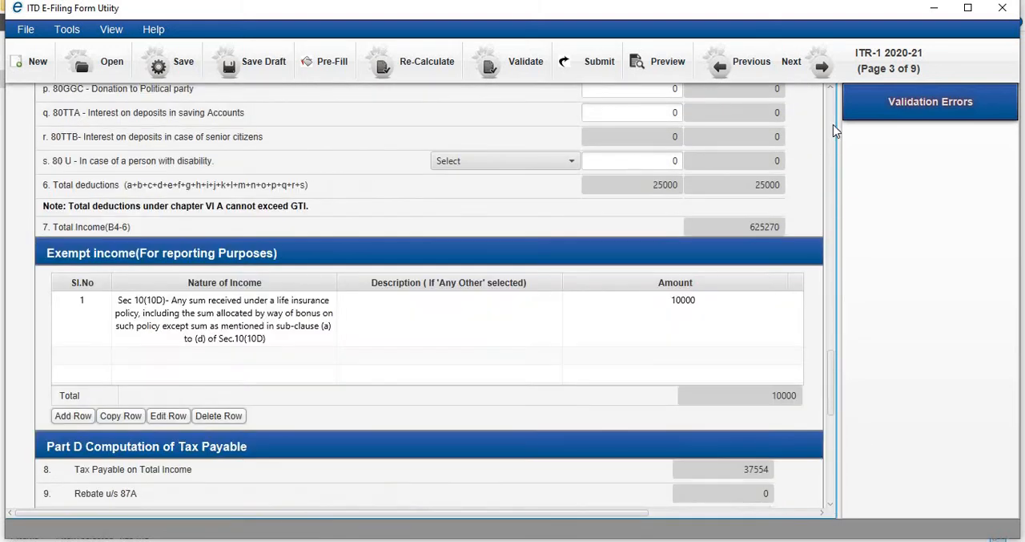
pyautogui.click(831, 100)
pyautogui.click(831, 100)
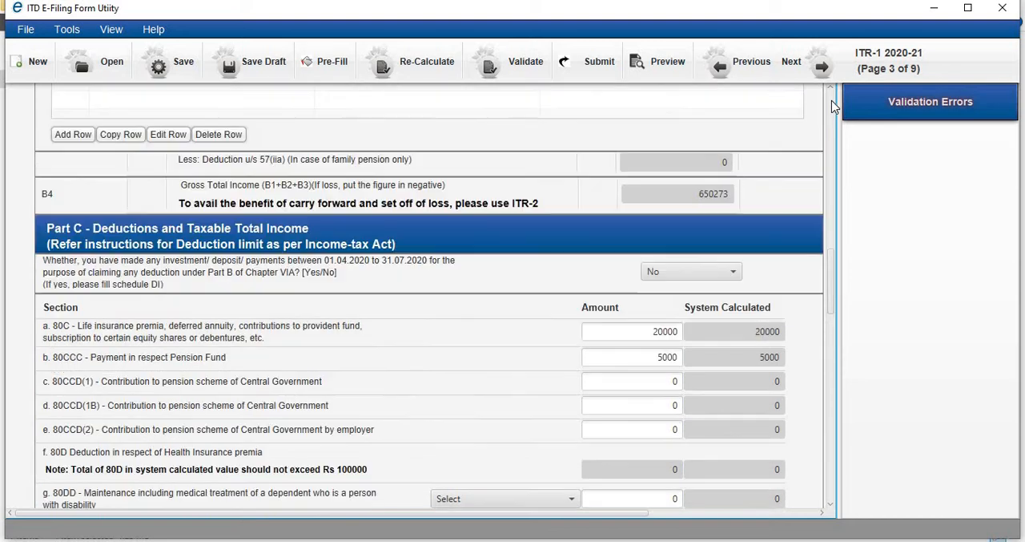
pyautogui.click(831, 100)
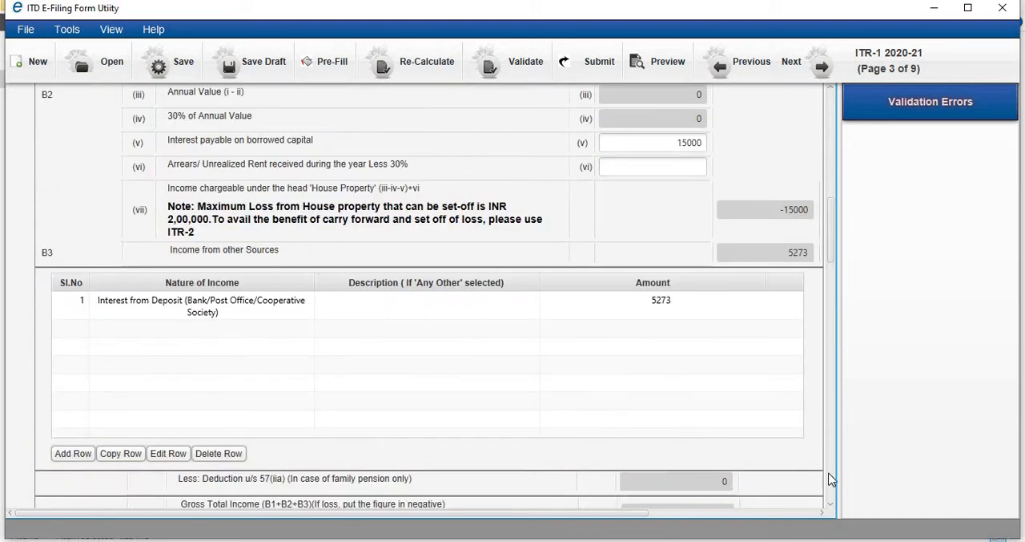
pyautogui.click(832, 505)
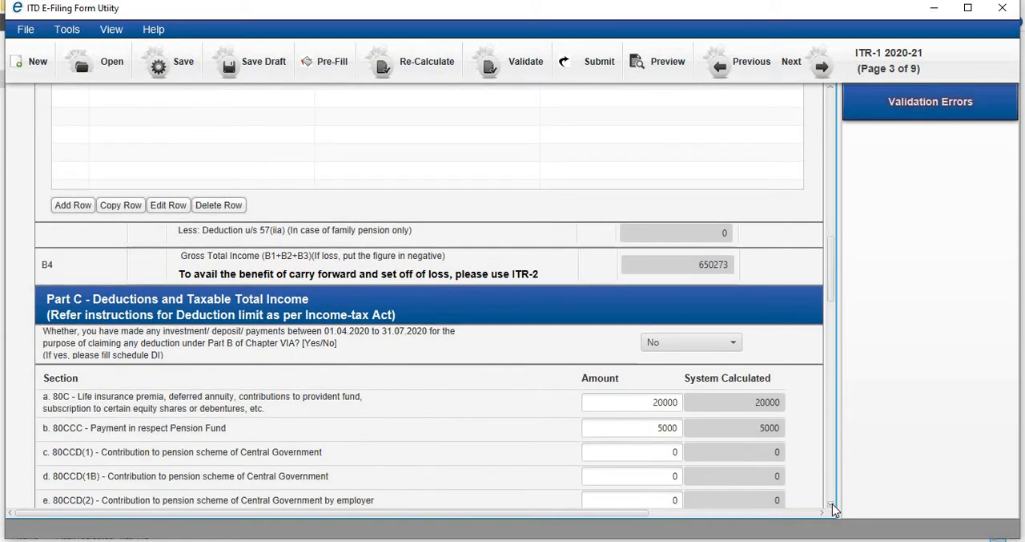
pyautogui.click(833, 505)
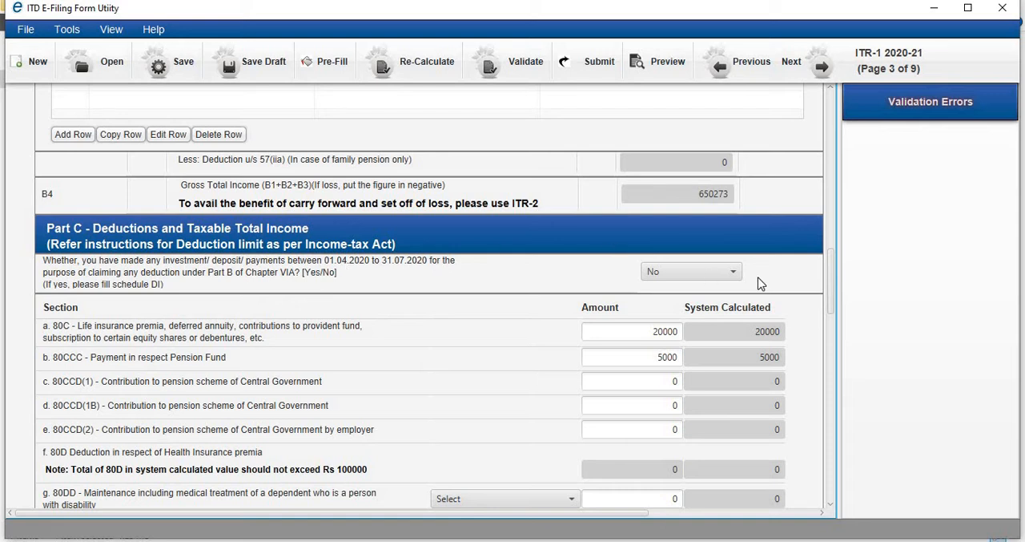
pyautogui.click(728, 274)
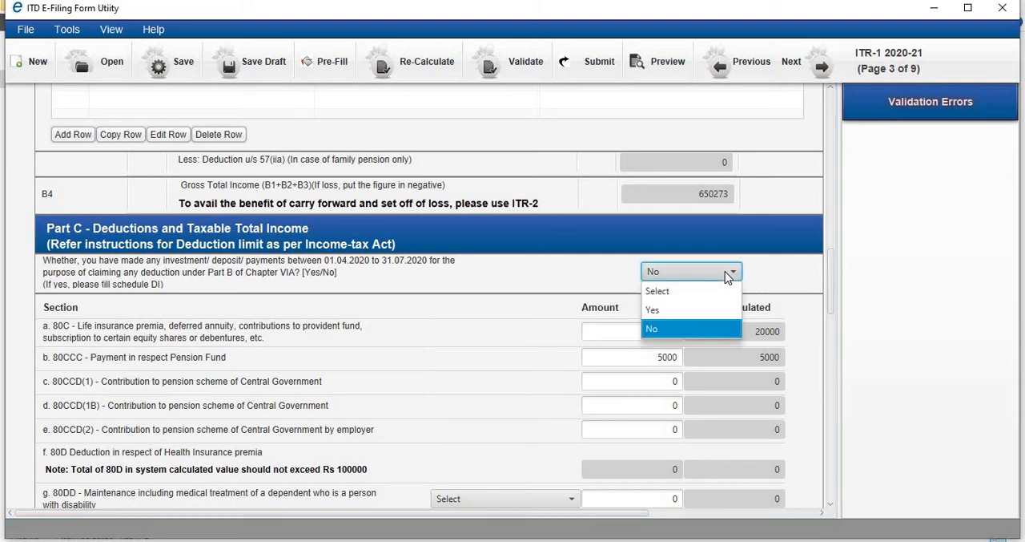
pyautogui.click(664, 310)
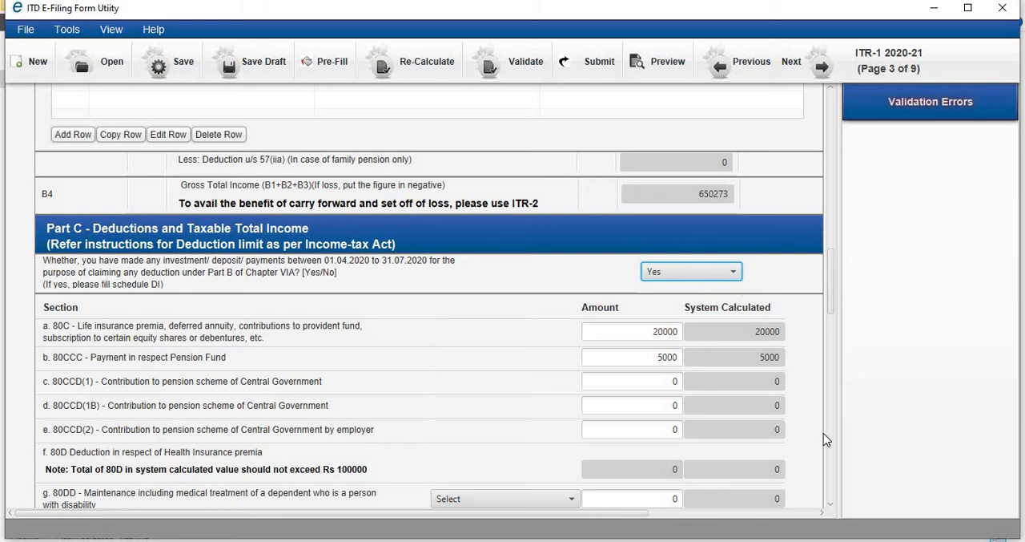
# - Review the Part C deduction rows and examine the Nature of Income options for a new exempt income row
pyautogui.click(830, 506)
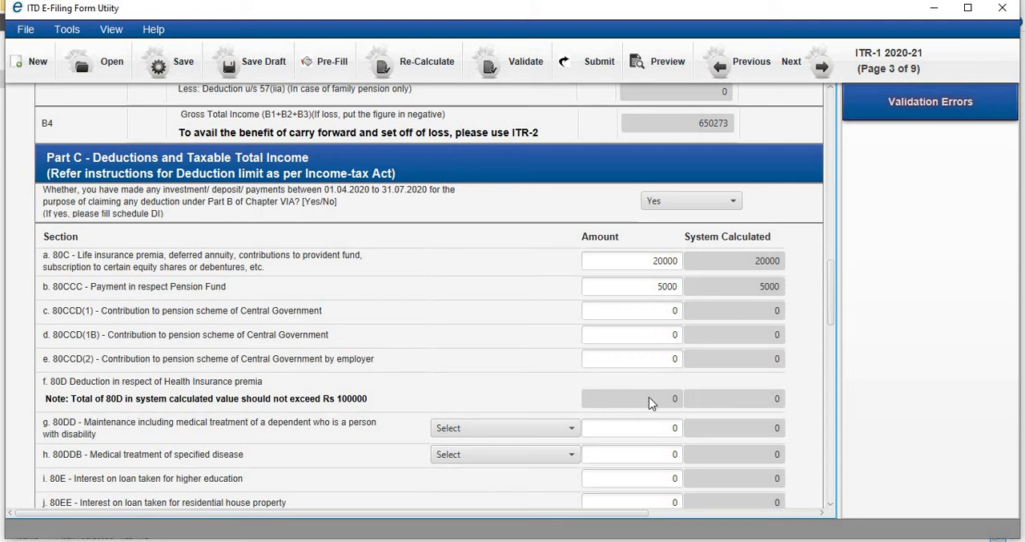
pyautogui.click(832, 506)
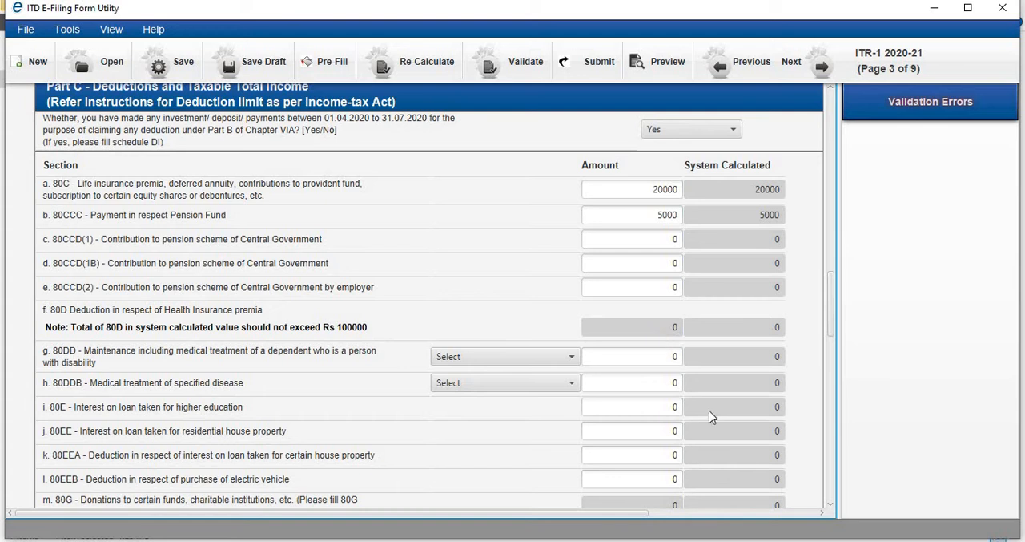
pyautogui.click(832, 506)
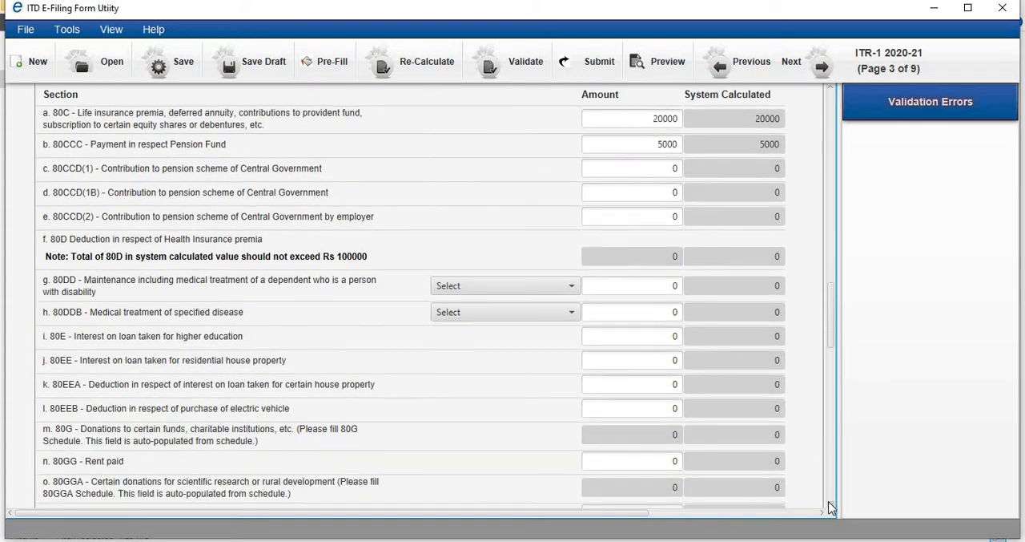
pyautogui.click(831, 506)
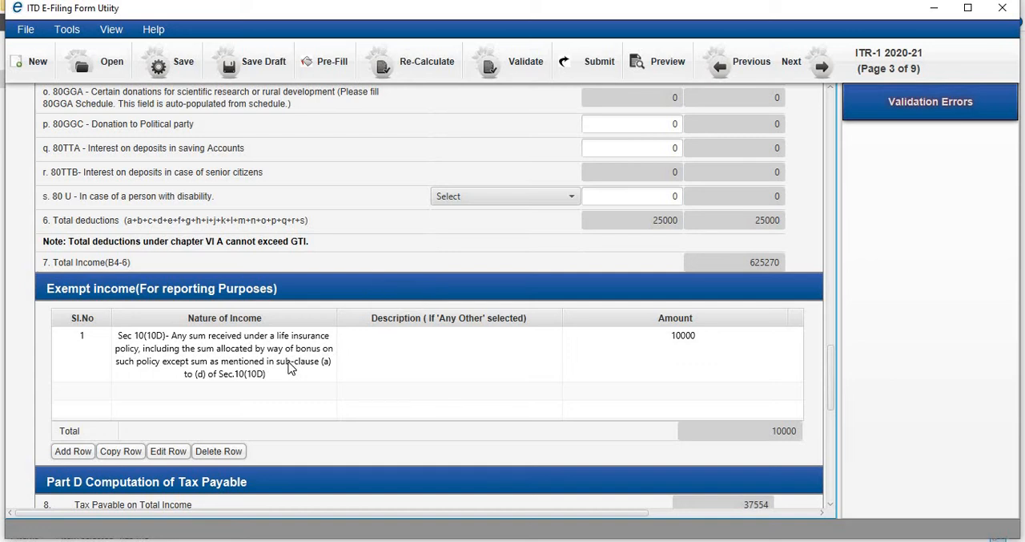
pyautogui.click(70, 452)
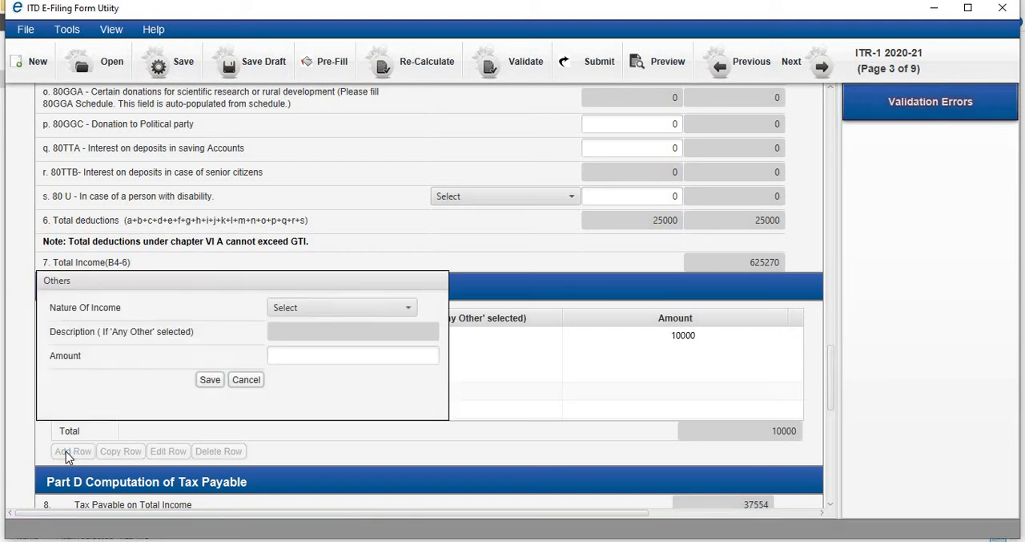
pyautogui.click(407, 310)
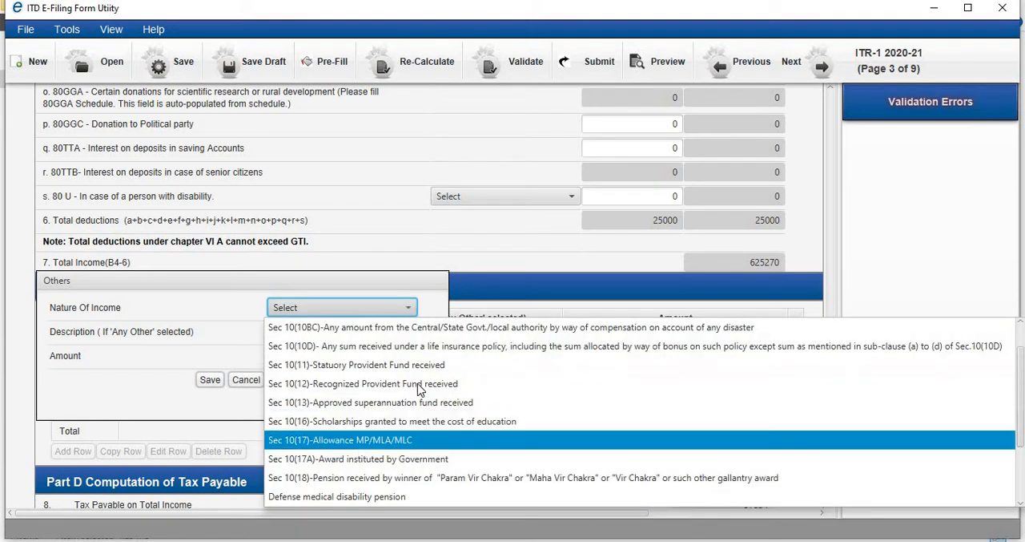
pyautogui.click(884, 278)
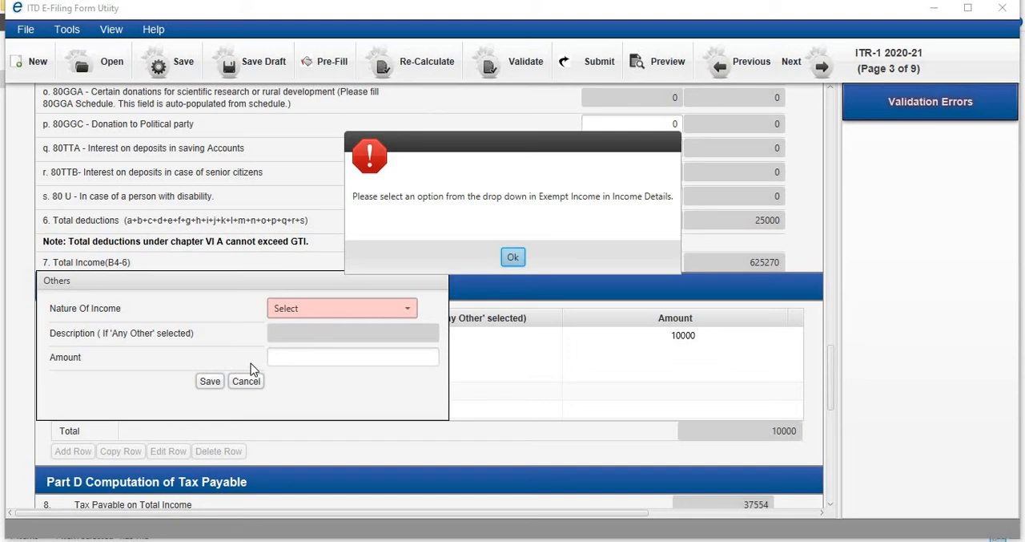
pyautogui.click(512, 256)
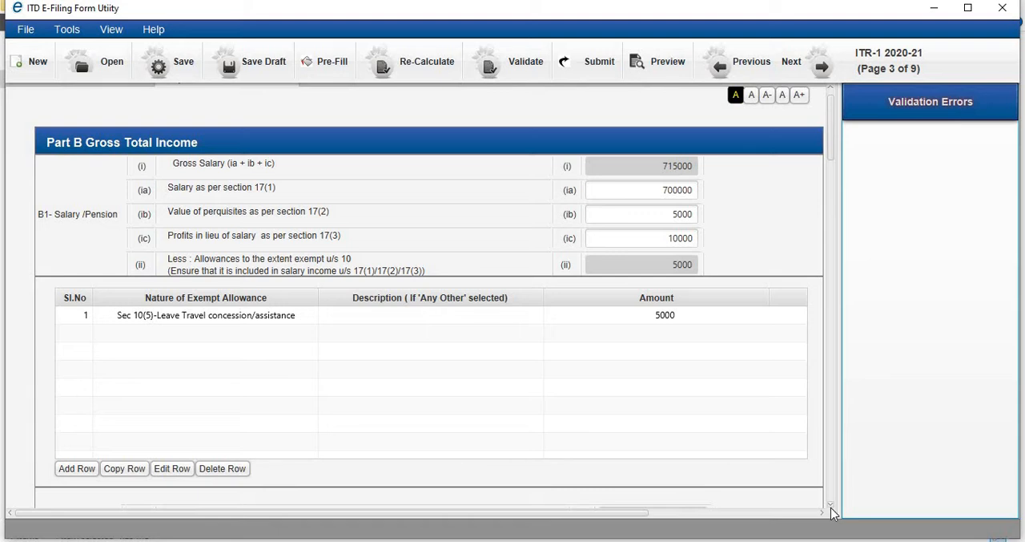
# - Go through the salary deductions, house property and other sources fields in Part B Gross Total Income
pyautogui.moveTo(831, 513); pyautogui.dragTo(833, 481)
pyautogui.click(833, 482)
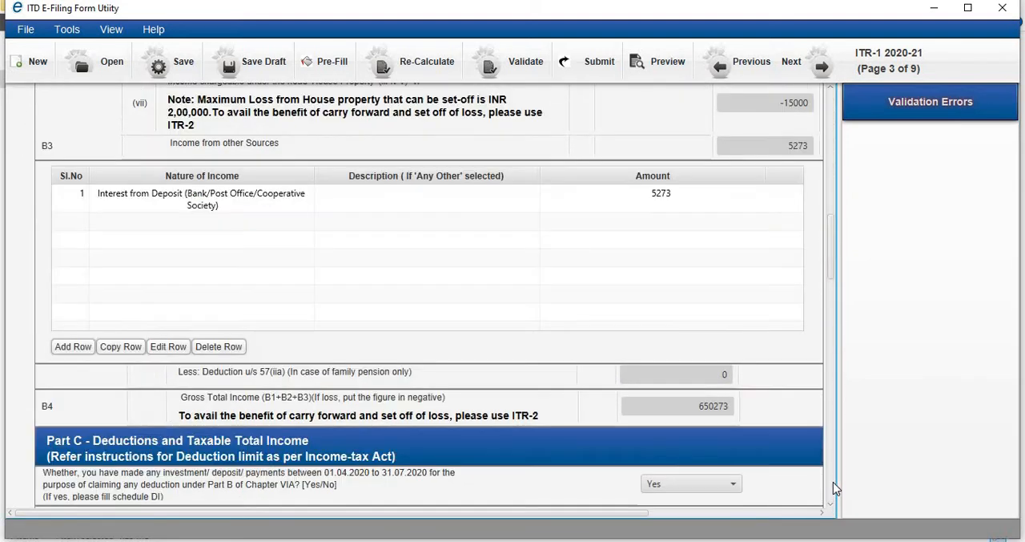
pyautogui.click(831, 104)
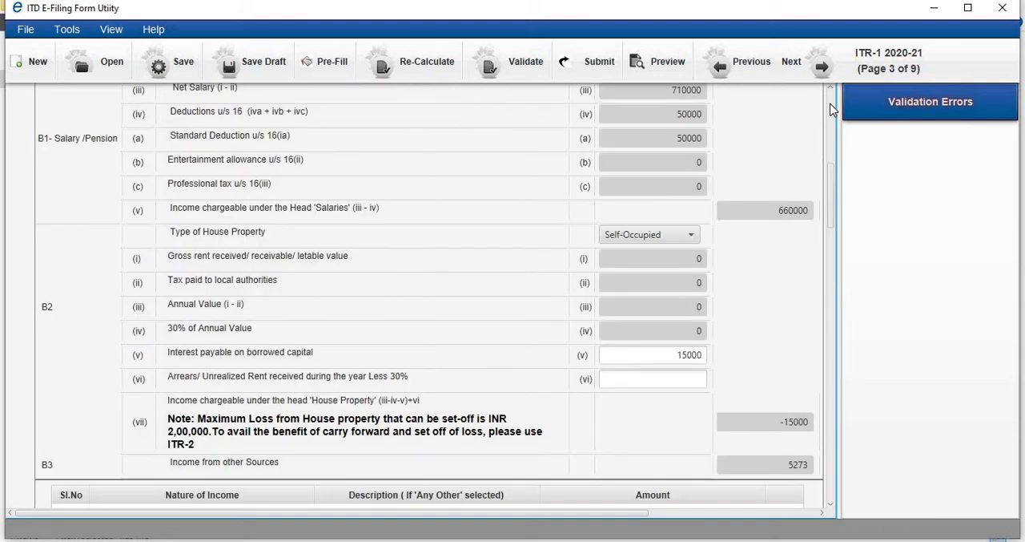
pyautogui.click(829, 507)
pyautogui.click(829, 508)
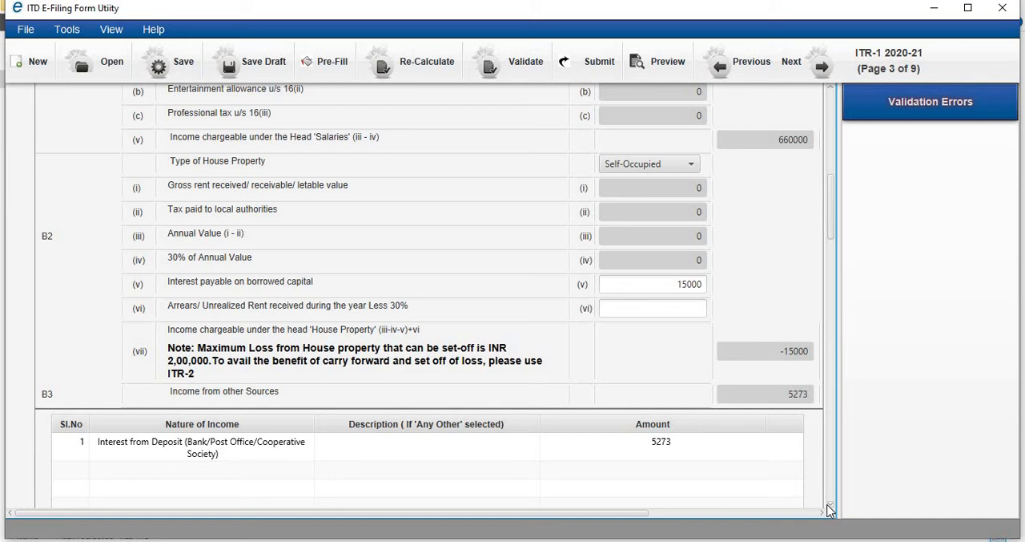
pyautogui.click(829, 507)
pyautogui.click(829, 507)
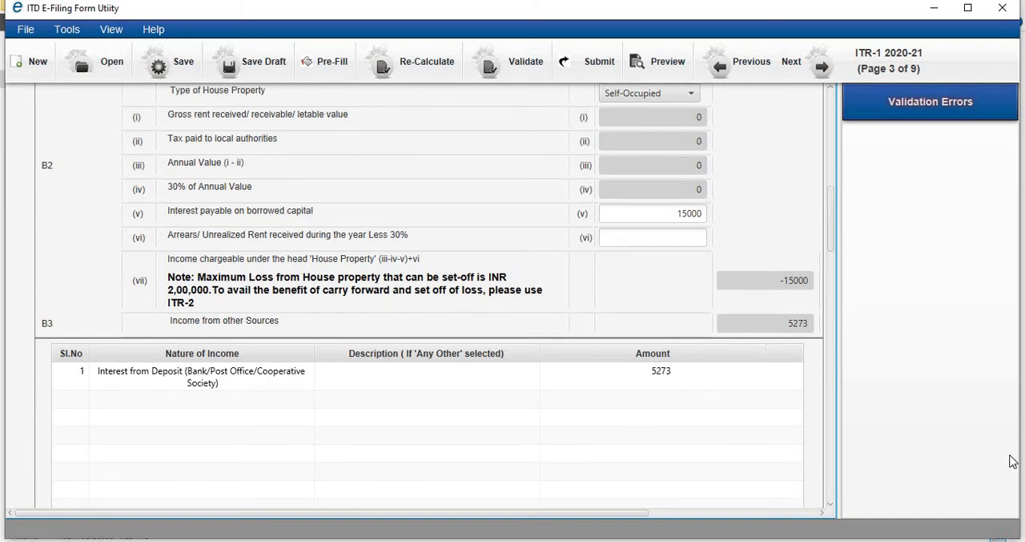
pyautogui.click(829, 507)
pyautogui.click(829, 508)
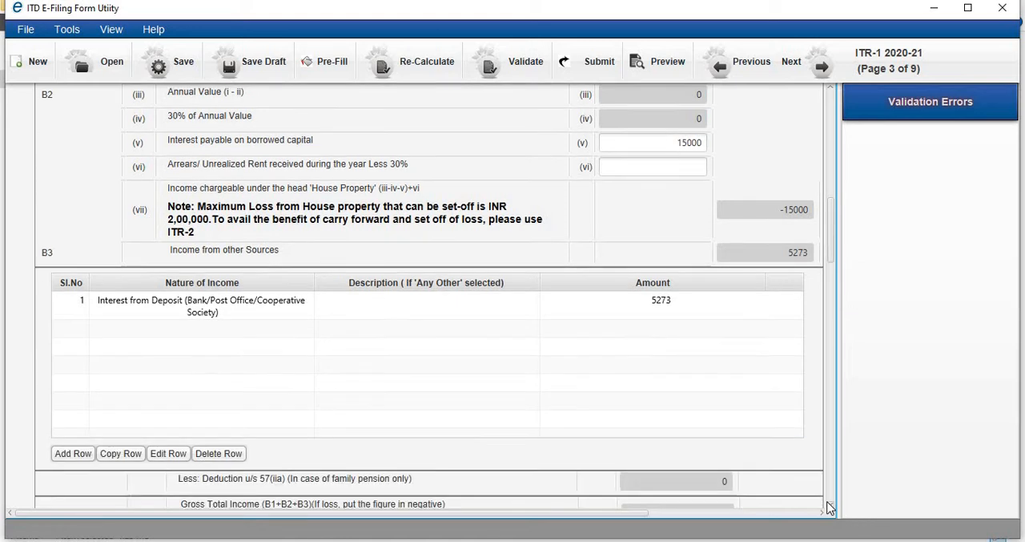
# - Start a new Income from other Sources row, set its nature to Any Other, and try to cancel the entry
pyautogui.click(78, 450)
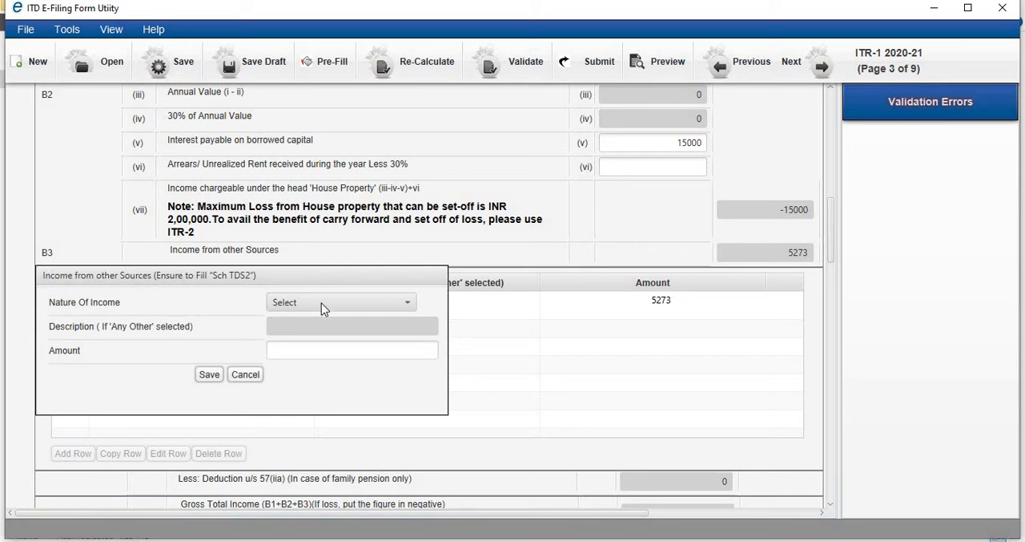
pyautogui.click(392, 304)
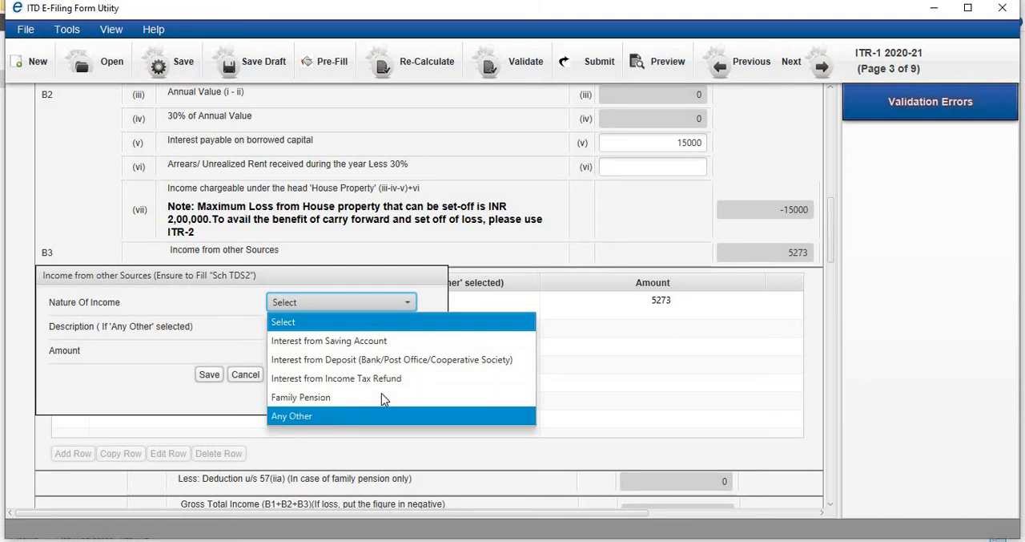
pyautogui.click(351, 417)
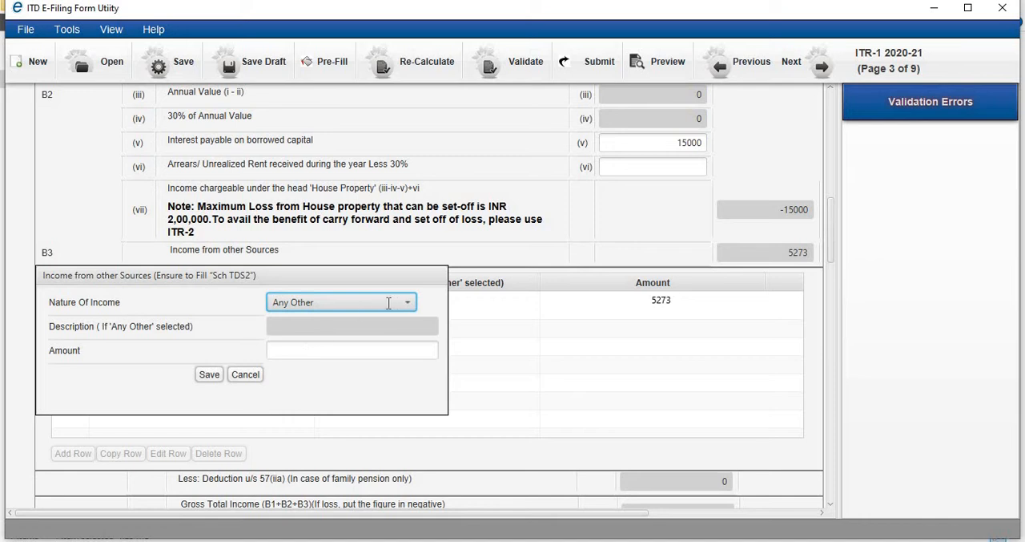
pyautogui.press('Tab')
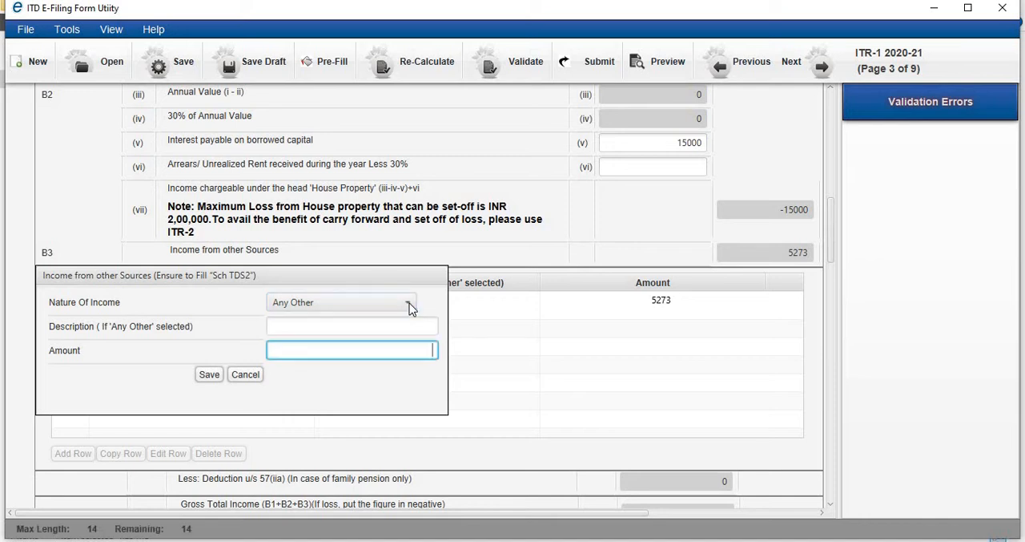
pyautogui.click(355, 329)
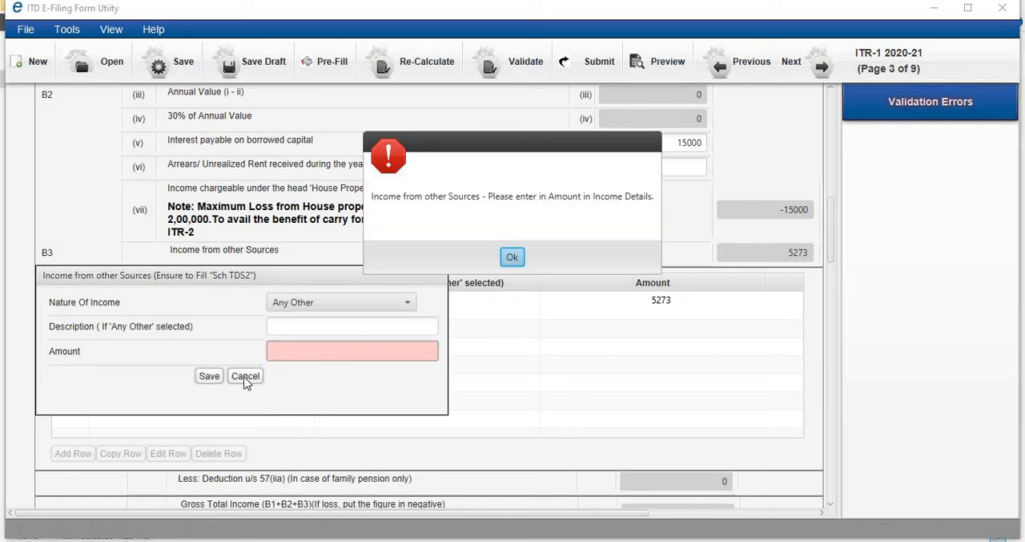
pyautogui.click(513, 256)
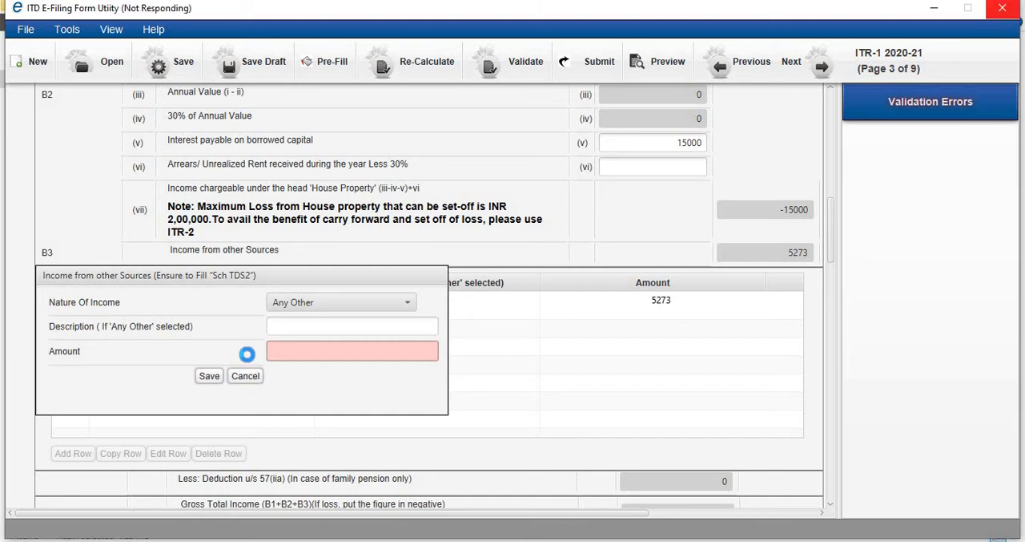
pyautogui.click(245, 375)
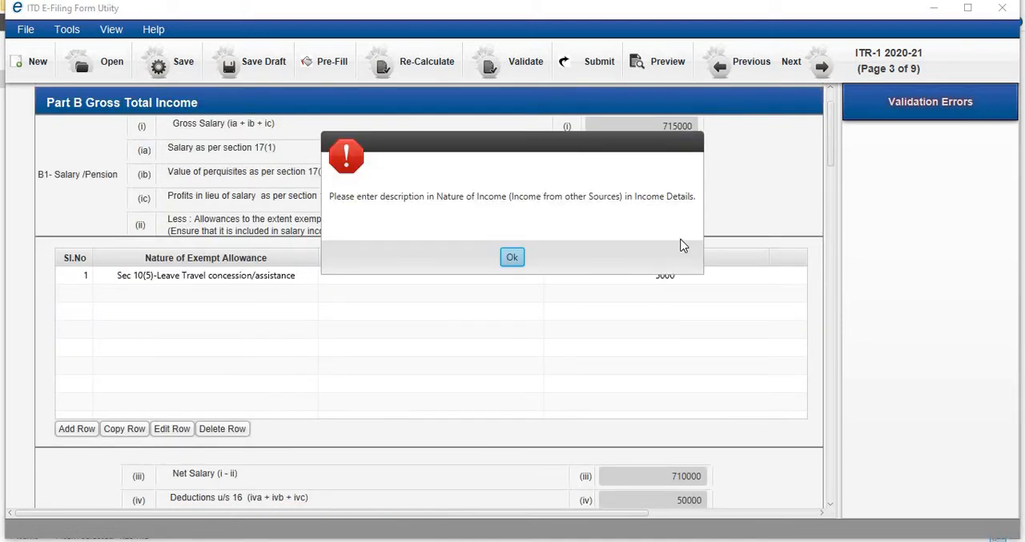
pyautogui.click(512, 257)
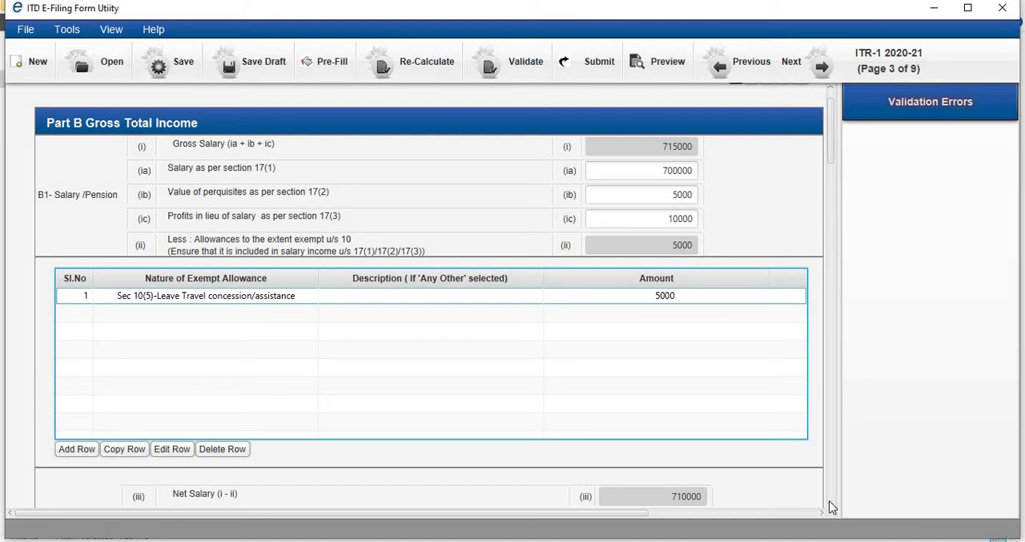
# - Review the Type of House Property options and select Self-Occupied
pyautogui.scroll(-5, 831, 509)
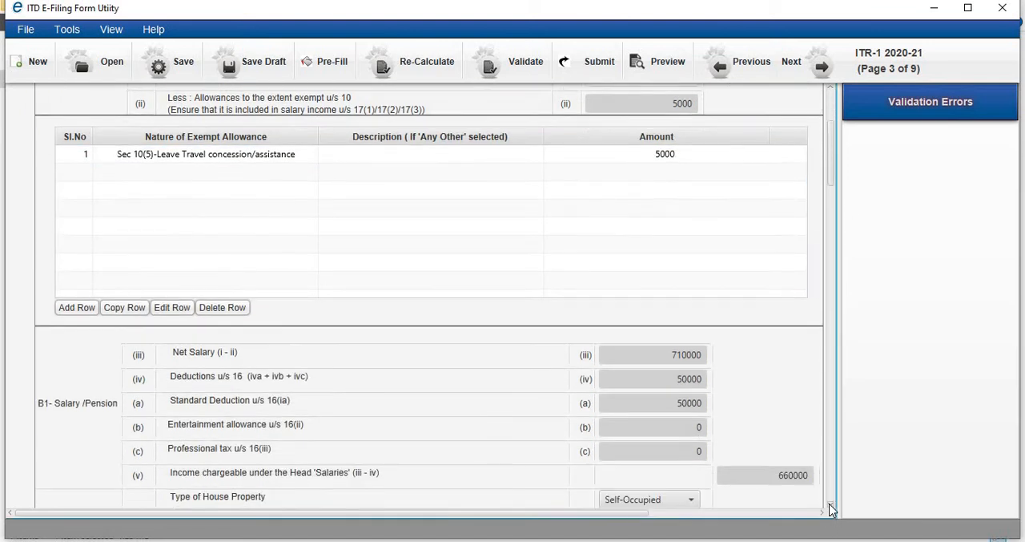
pyautogui.scroll(-2, 831, 509)
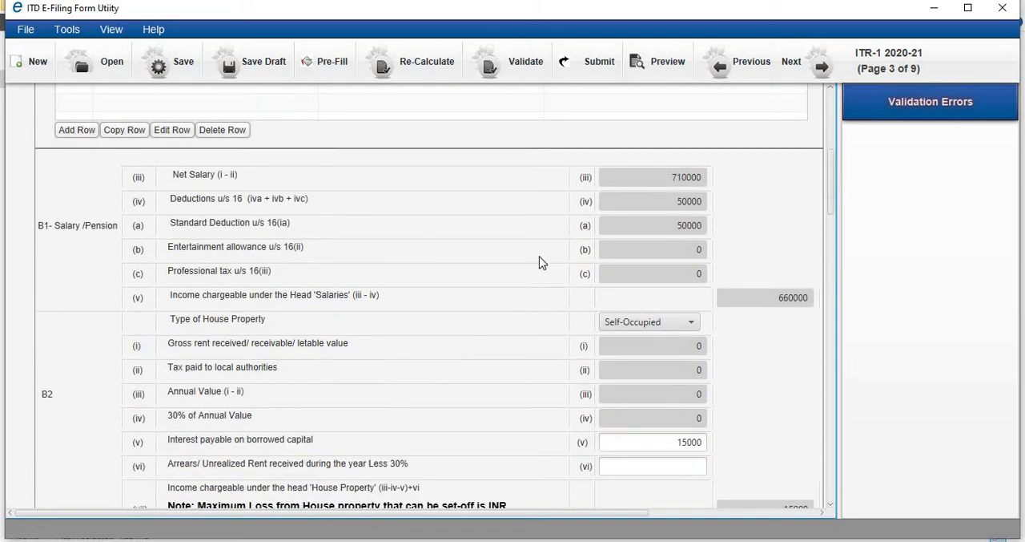
pyautogui.click(694, 323)
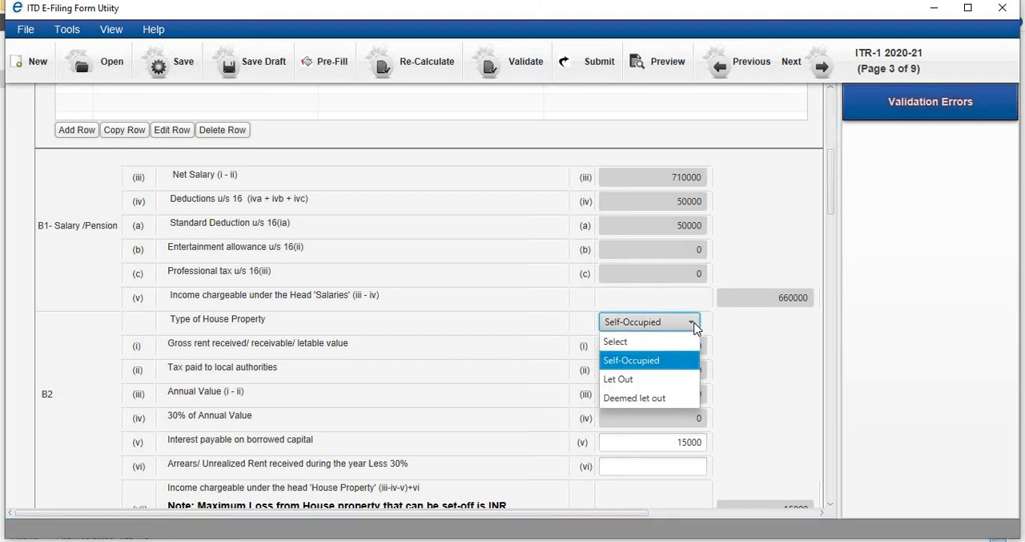
pyautogui.click(664, 361)
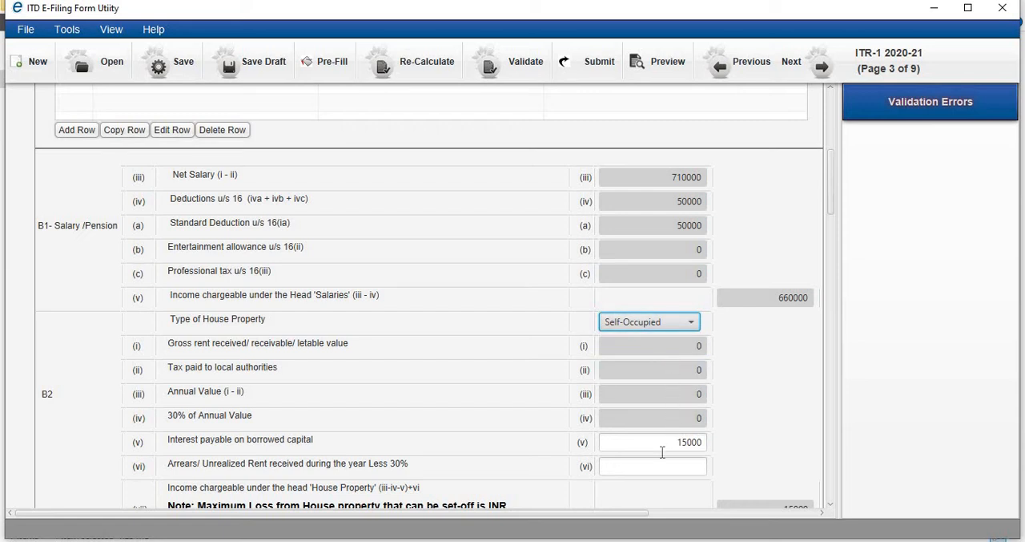
# - Cancel the open Income from other Sources entry without saving it
pyautogui.click(832, 507)
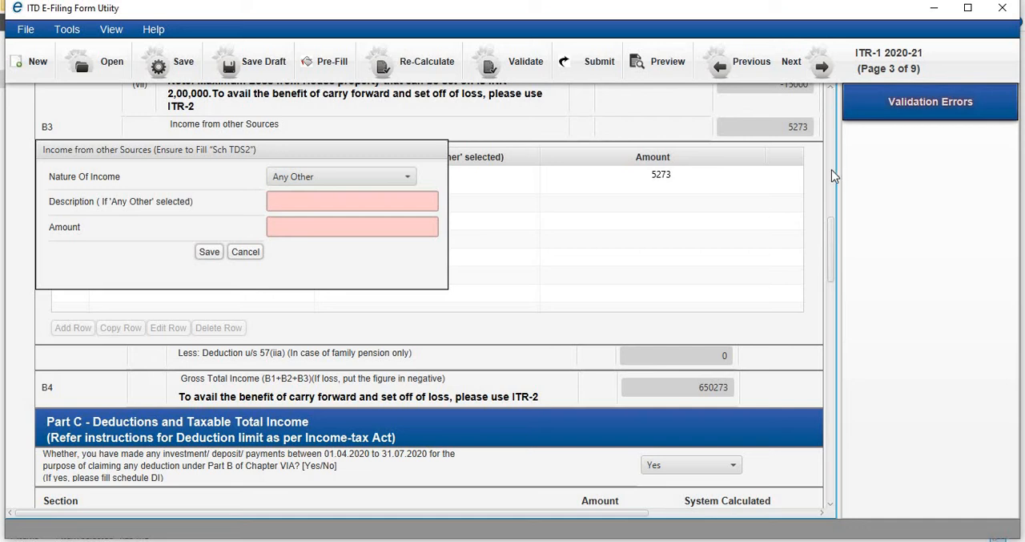
pyautogui.moveTo(832, 244); pyautogui.dragTo(832, 206)
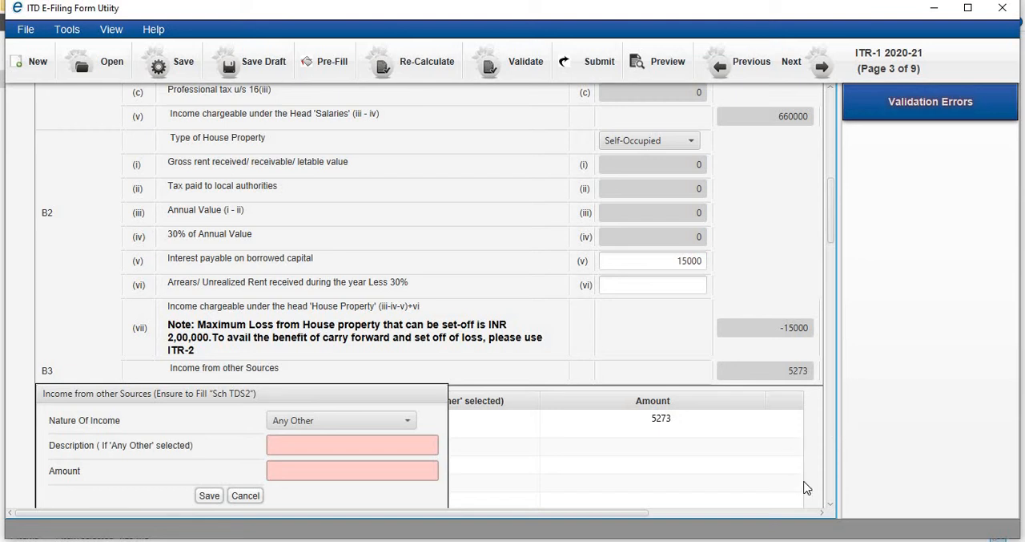
pyautogui.scroll(-3, 833, 505)
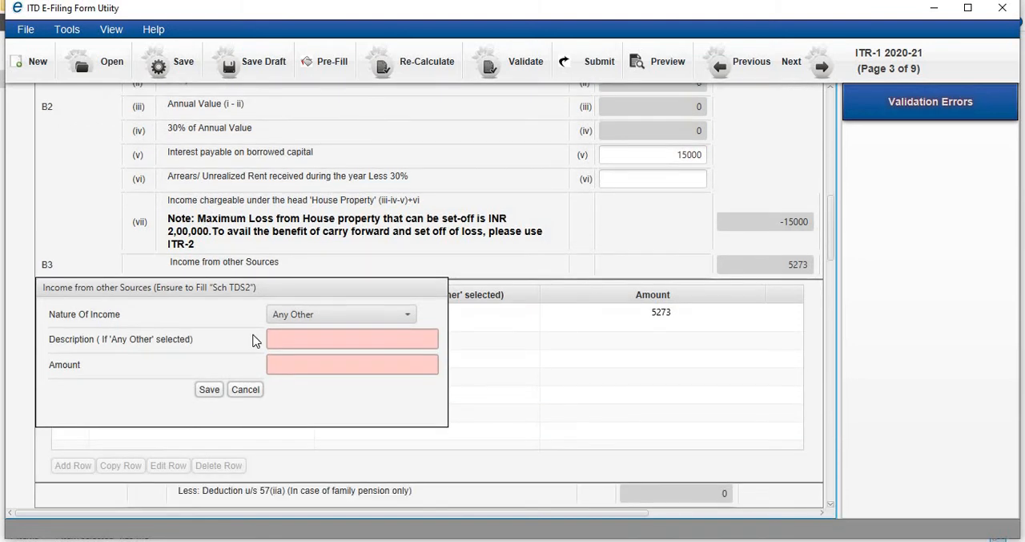
pyautogui.click(245, 389)
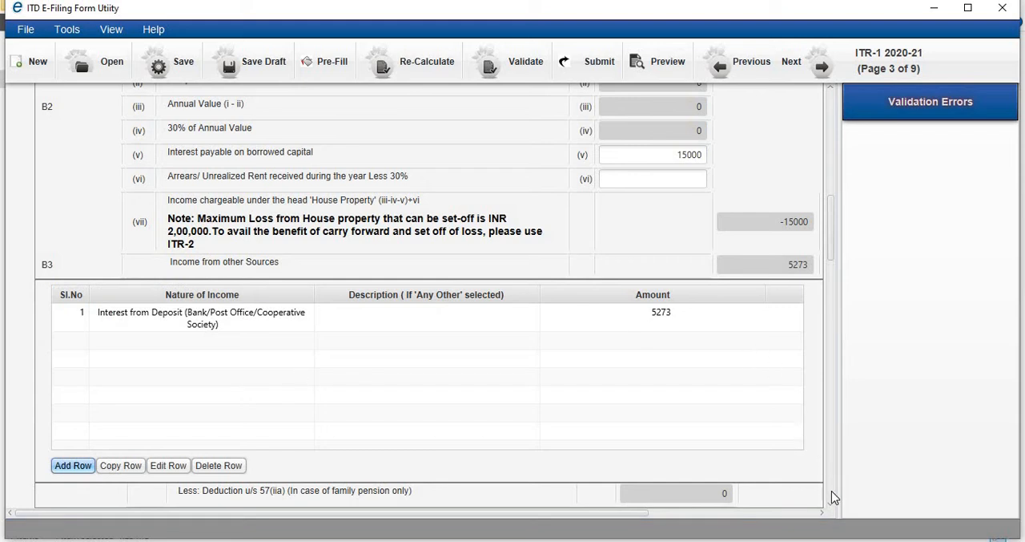
# - Go through the Part C deduction rows and cancel the unsaved exempt income entry below them
pyautogui.scroll(-9, 831, 507)
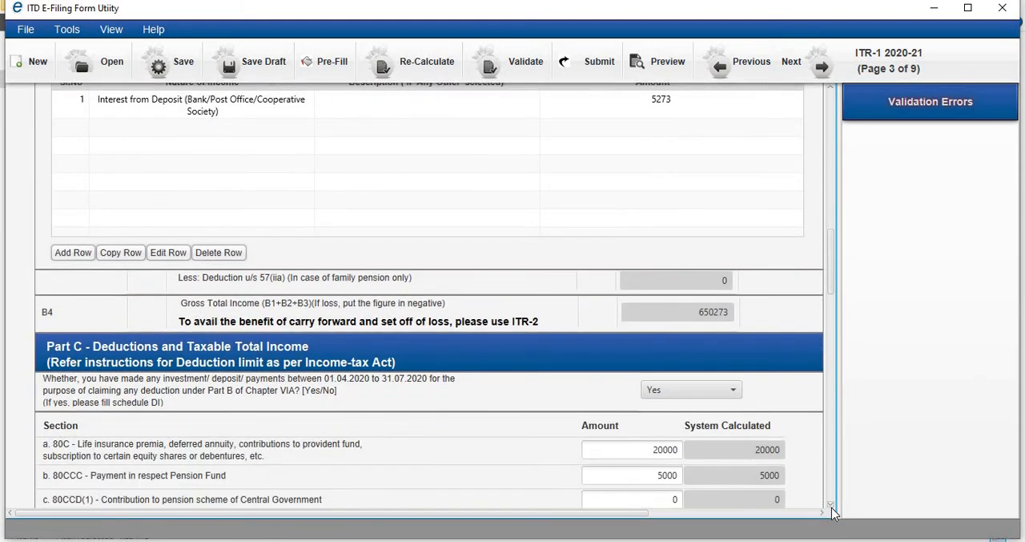
pyautogui.scroll(-7, 832, 507)
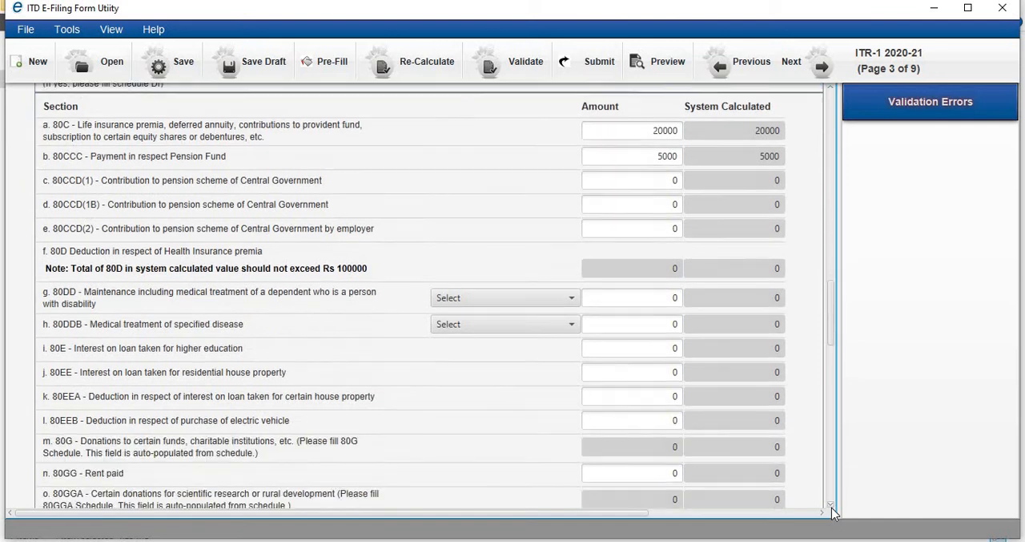
pyautogui.scroll(-9, 831, 507)
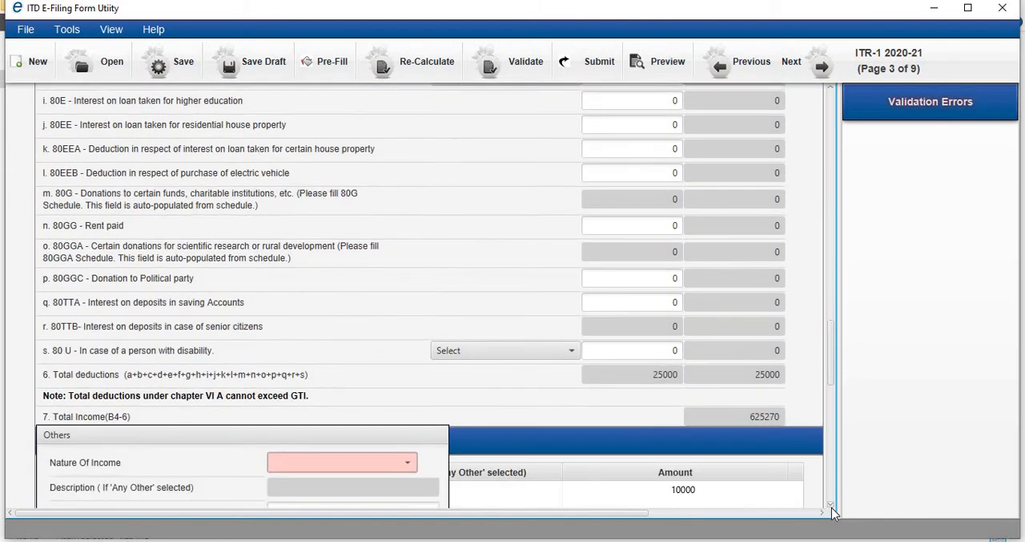
pyautogui.scroll(-5, 832, 507)
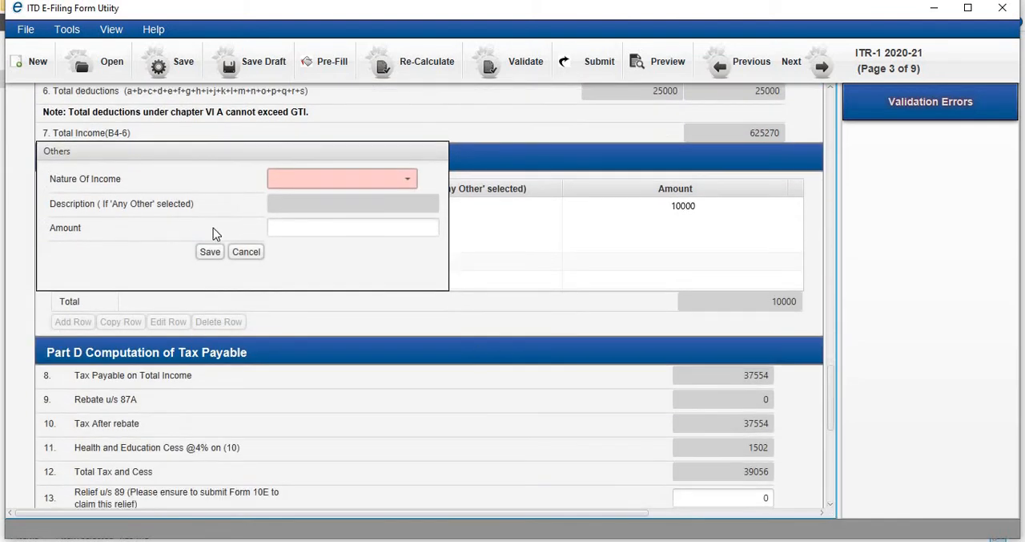
pyautogui.click(258, 250)
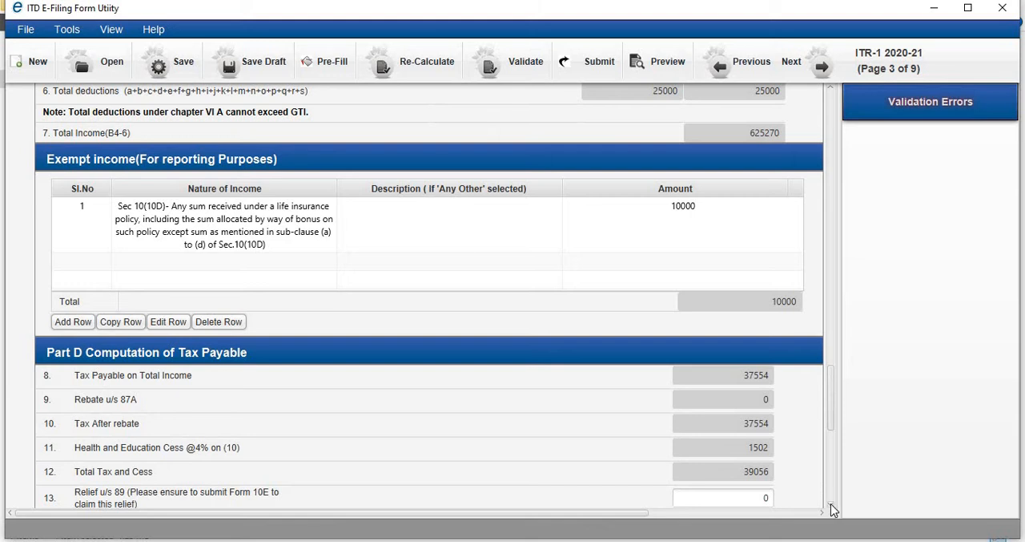
# - Review the Part D Computation of Tax Payable rows, including relief u/s 89, interest and fee
pyautogui.scroll(-10, 831, 506)
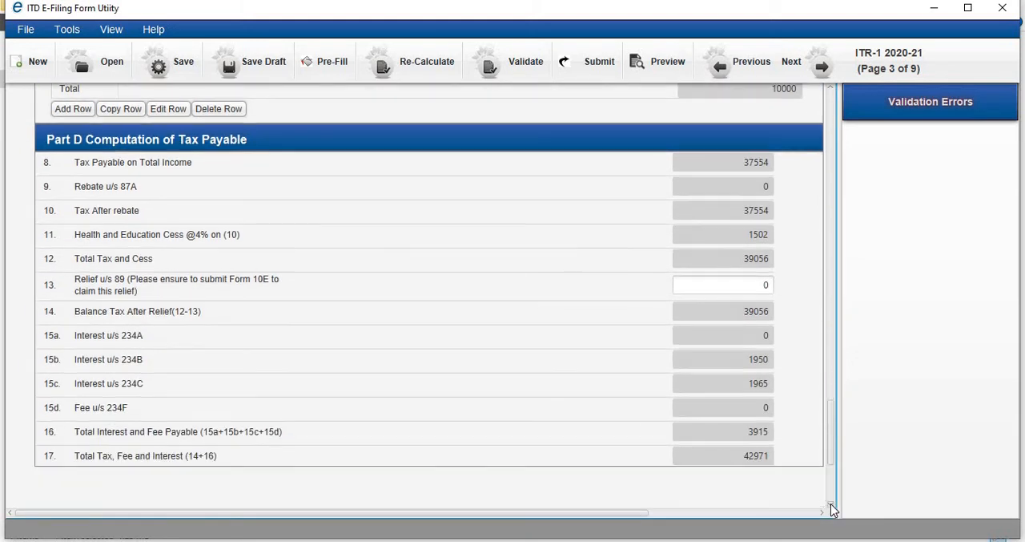
pyautogui.scroll(-1, 831, 503)
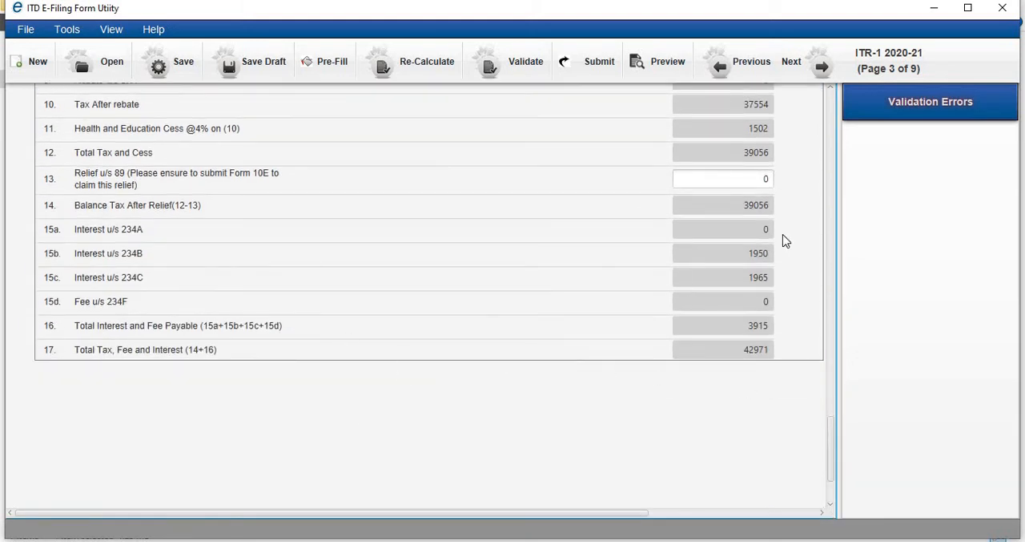
pyautogui.click(832, 103)
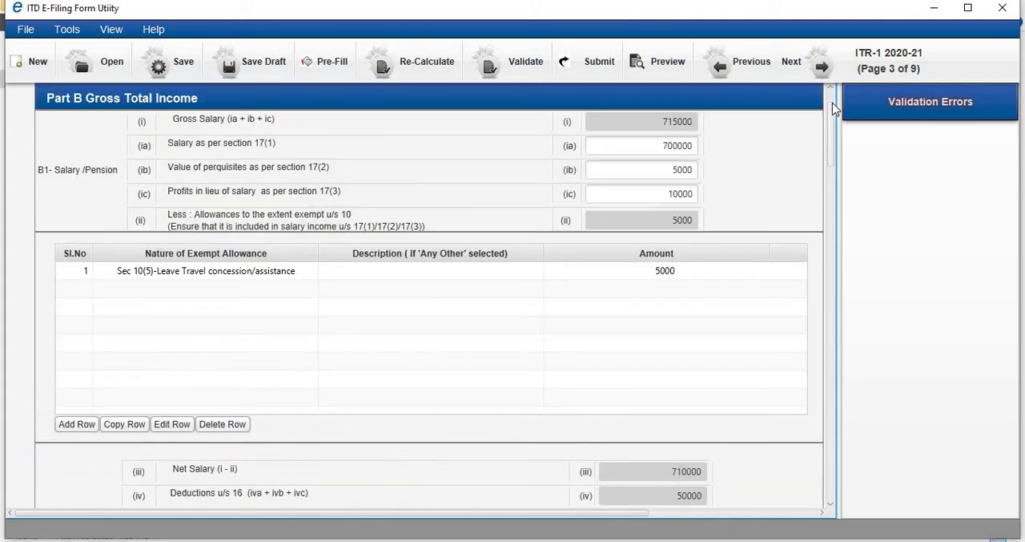
pyautogui.scroll(2, 833, 120)
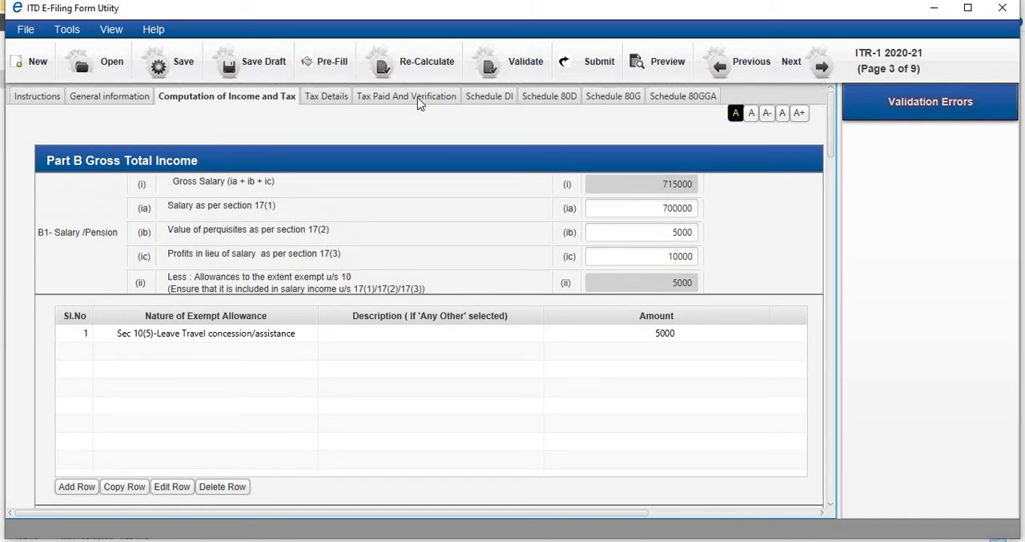
# - Examine the TDS1, TDS2, TDS3, TCS and Schedule IT tables on the Tax Details page
pyautogui.click(326, 96)
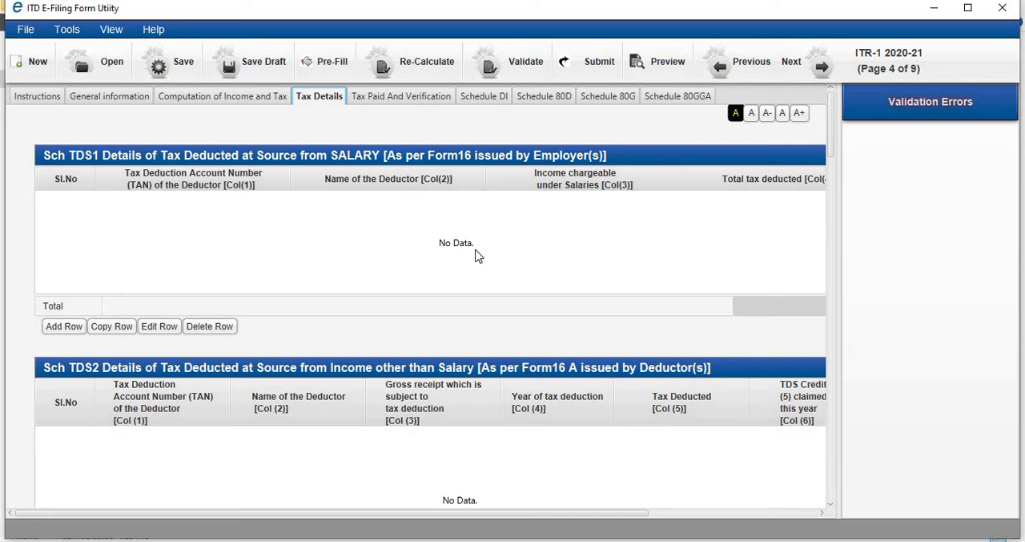
pyautogui.click(830, 505)
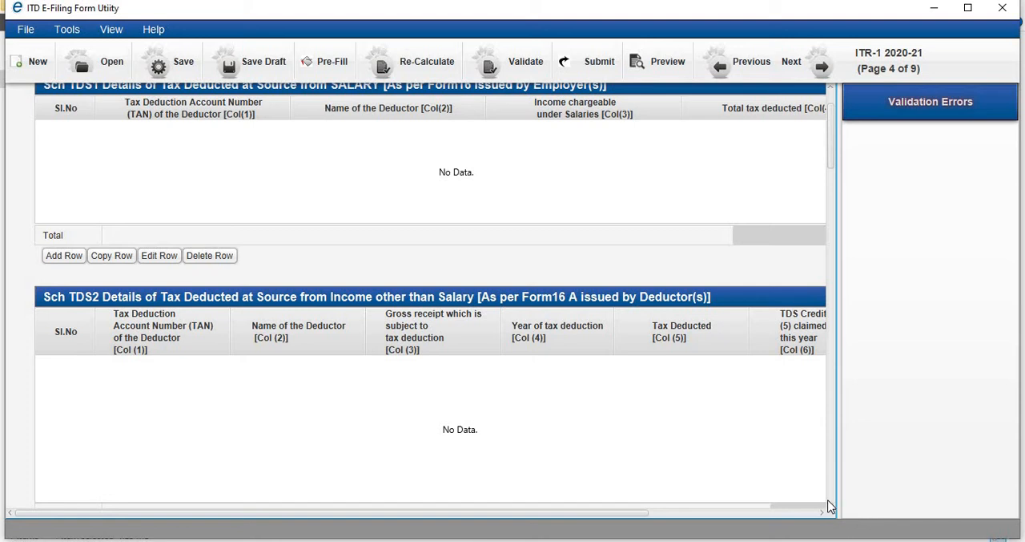
pyautogui.scroll(-3, 832, 506)
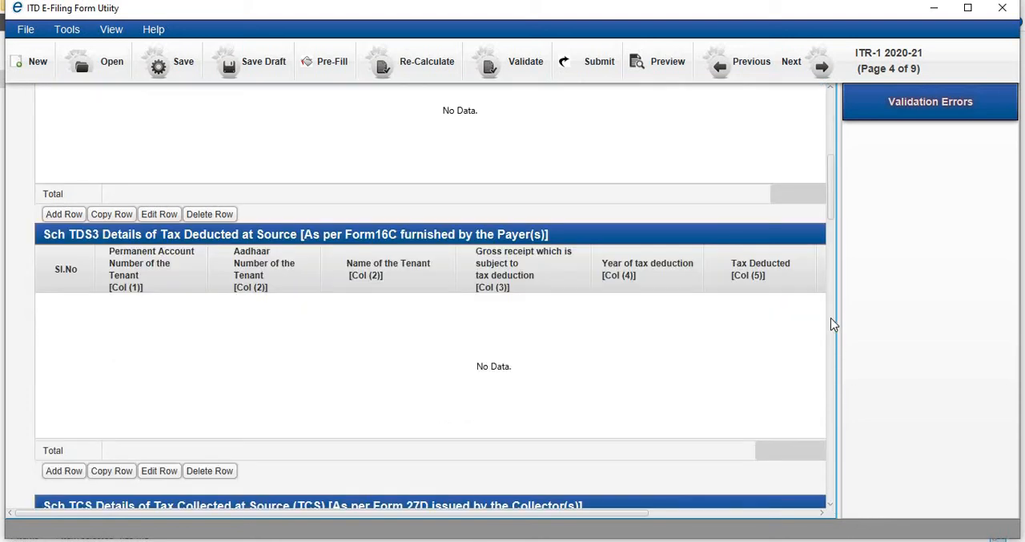
pyautogui.moveTo(832, 210)
pyautogui.mouseDown()
pyautogui.moveTo(831, 234)
pyautogui.moveTo(832, 220)
pyautogui.mouseUp()
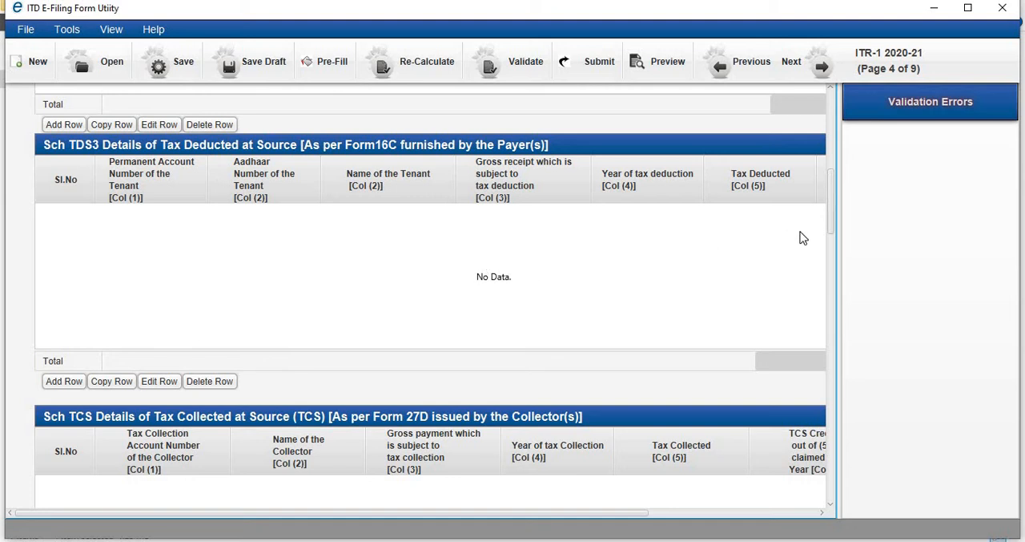
pyautogui.scroll(-1, 831, 253)
pyautogui.scroll(-5, 832, 254)
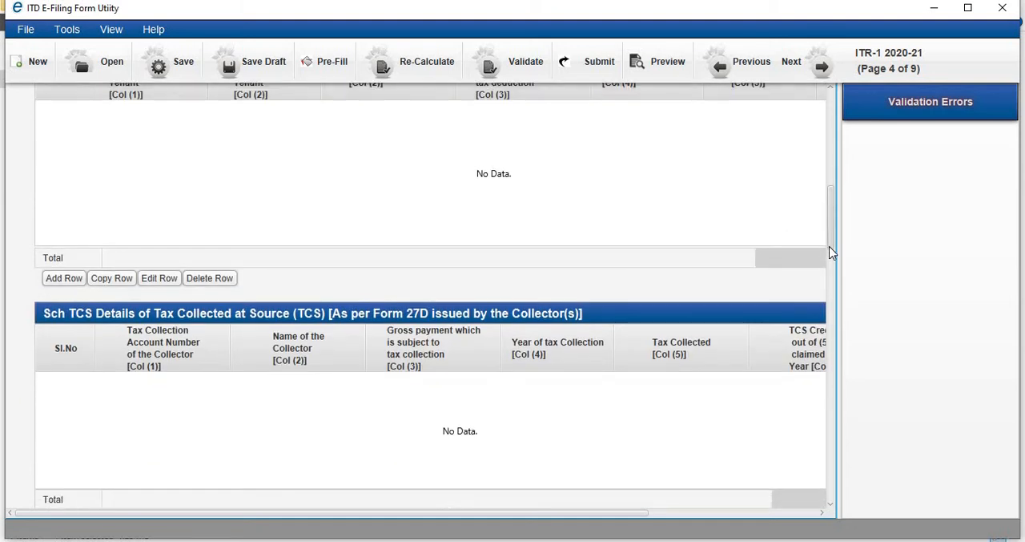
pyautogui.scroll(1, 832, 266)
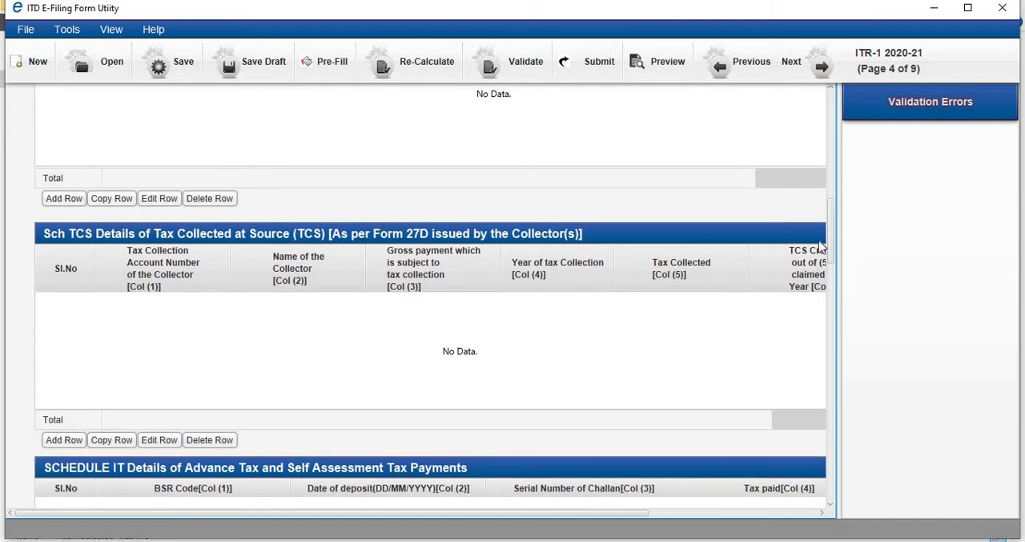
pyautogui.scroll(-3, 832, 268)
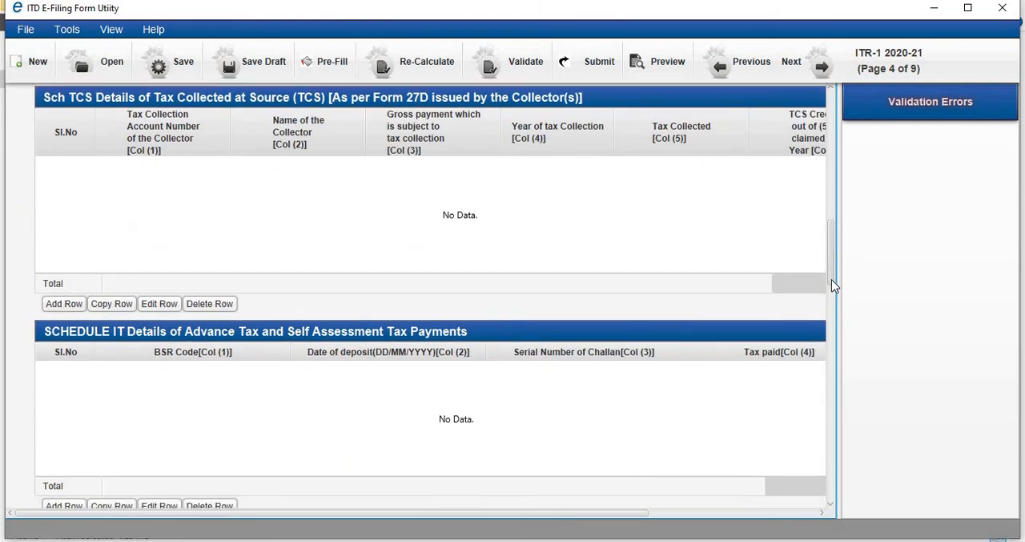
pyautogui.moveTo(831, 267); pyautogui.dragTo(832, 282)
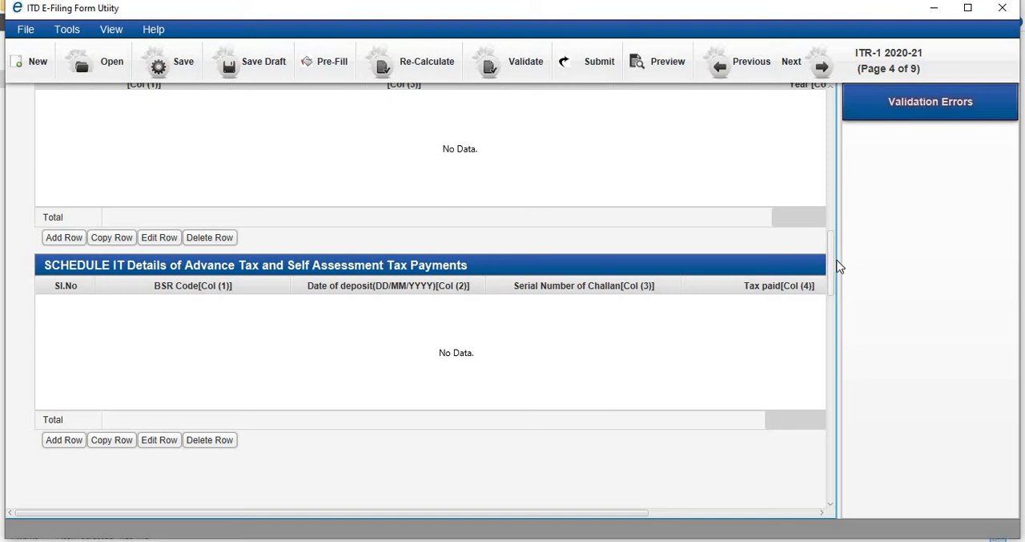
pyautogui.moveTo(831, 261); pyautogui.dragTo(830, 100)
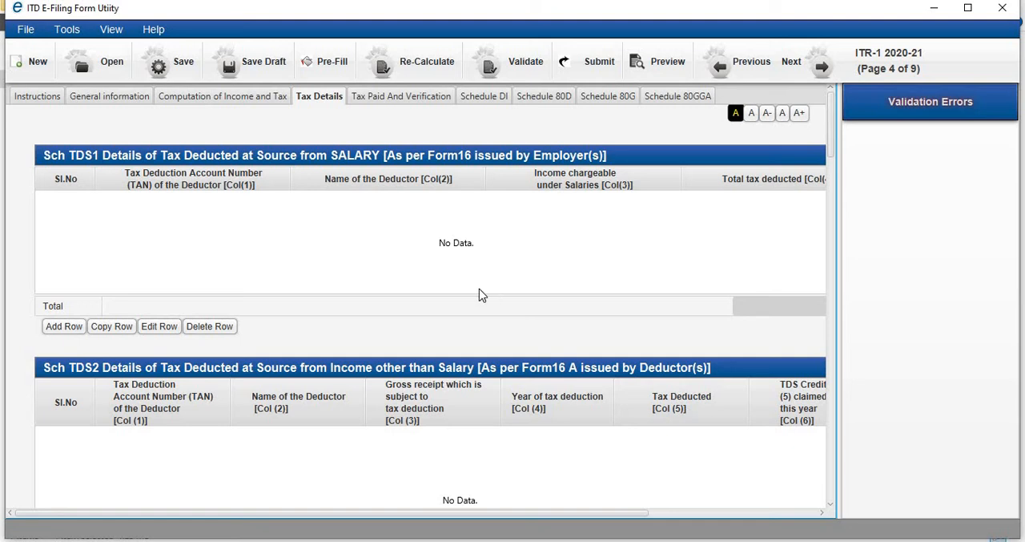
# - Review the Taxes Paid section and examine the bank account entry fields in Part E, leaving the entry unsaved
pyautogui.click(397, 96)
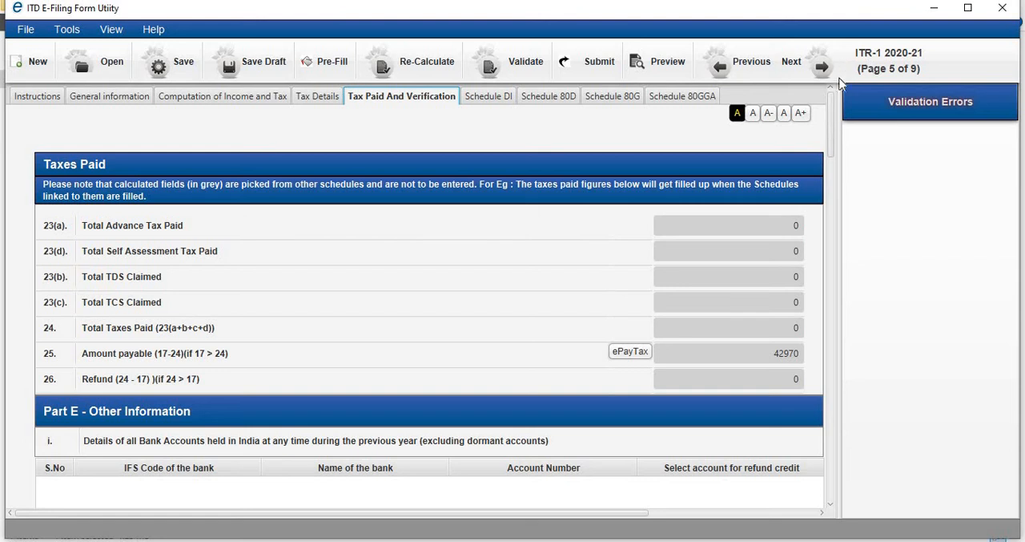
pyautogui.moveTo(833, 134); pyautogui.dragTo(835, 165)
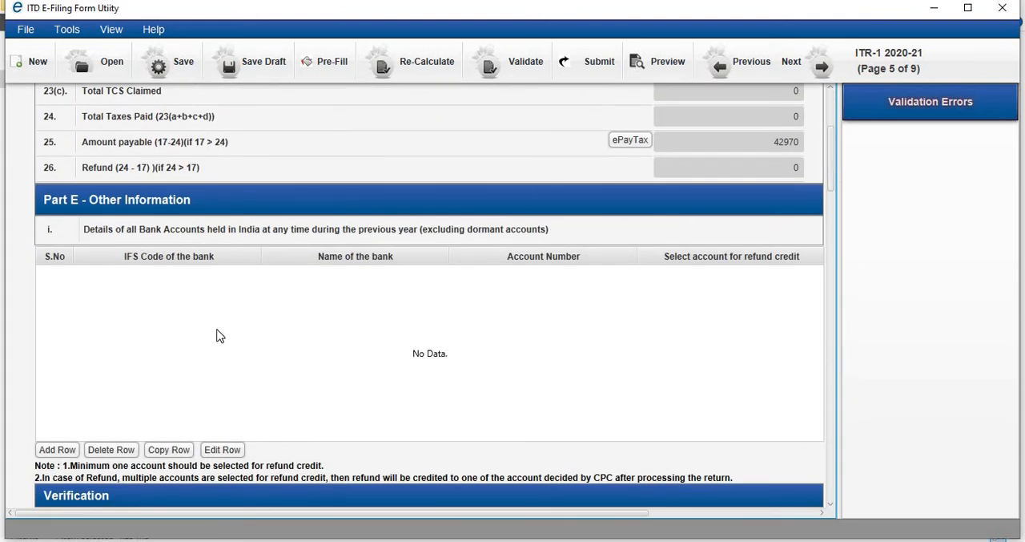
pyautogui.click(57, 450)
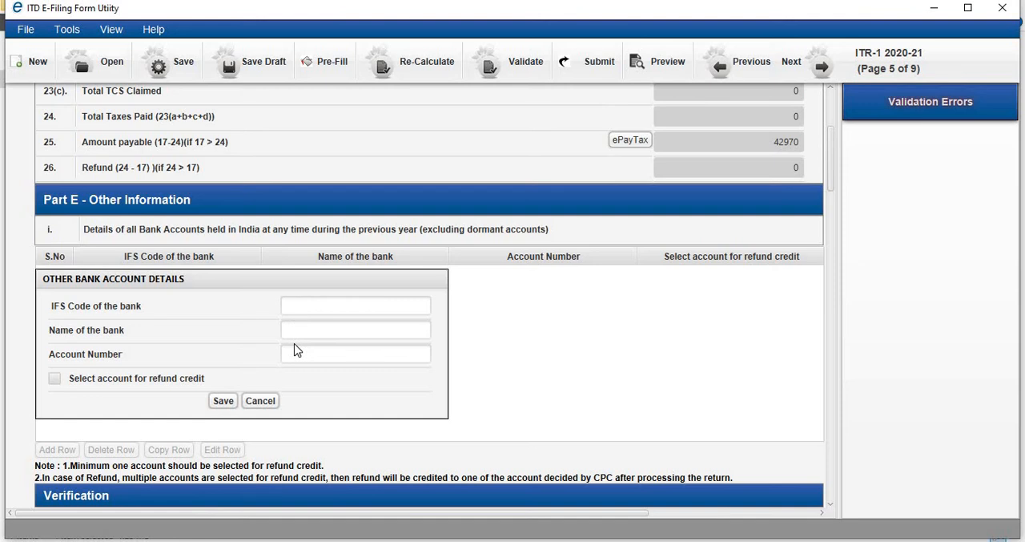
pyautogui.click(262, 400)
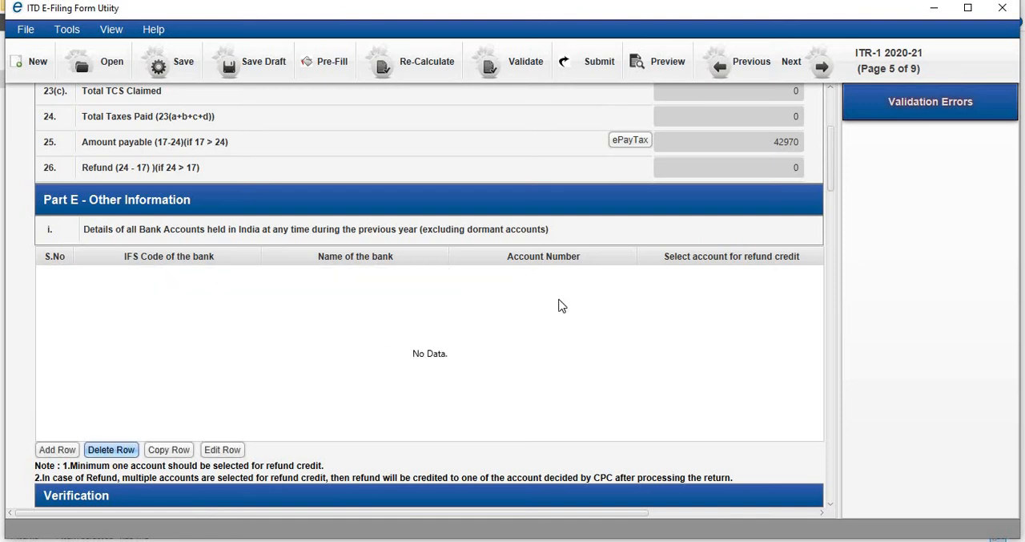
pyautogui.click(743, 295)
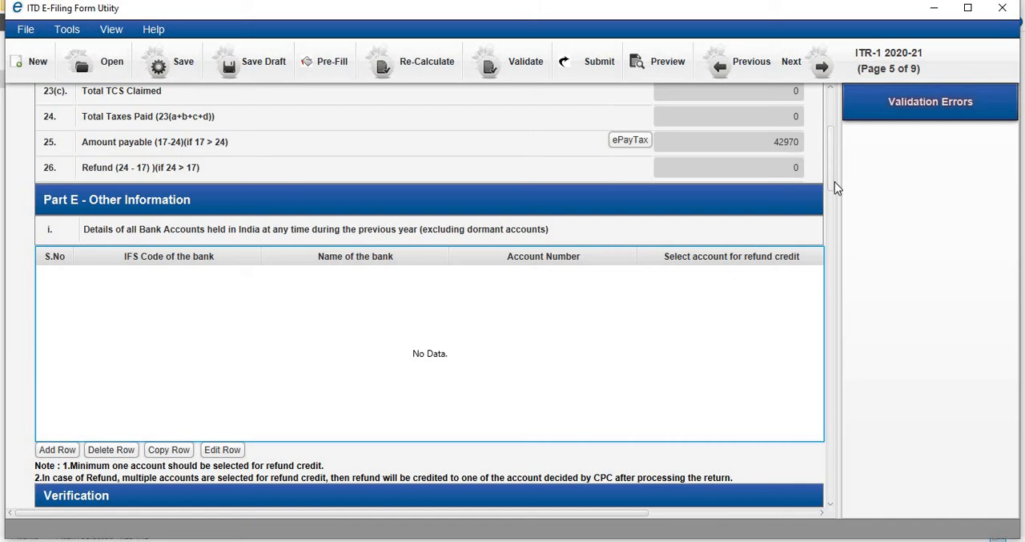
# - Review the Verification section's declaration, capacity, place and Tax Return Preparer fields
pyautogui.scroll(-3, 835, 180)
pyautogui.scroll(-4, 831, 224)
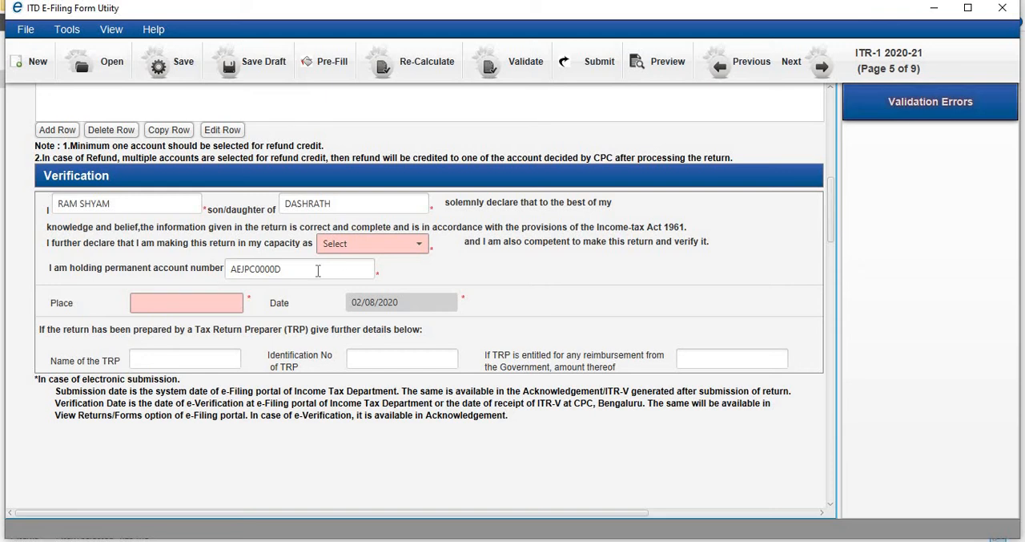
pyautogui.click(205, 298)
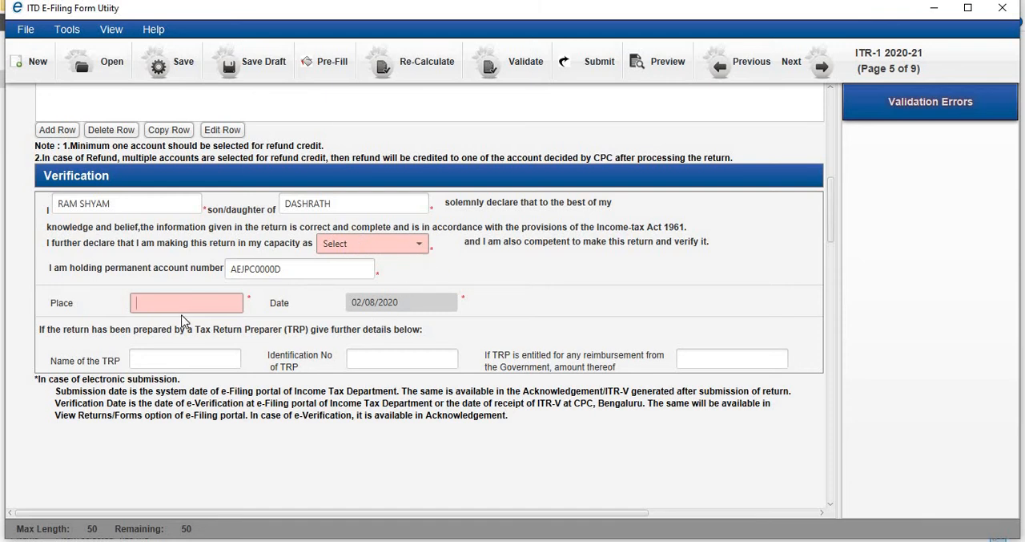
pyautogui.click(832, 112)
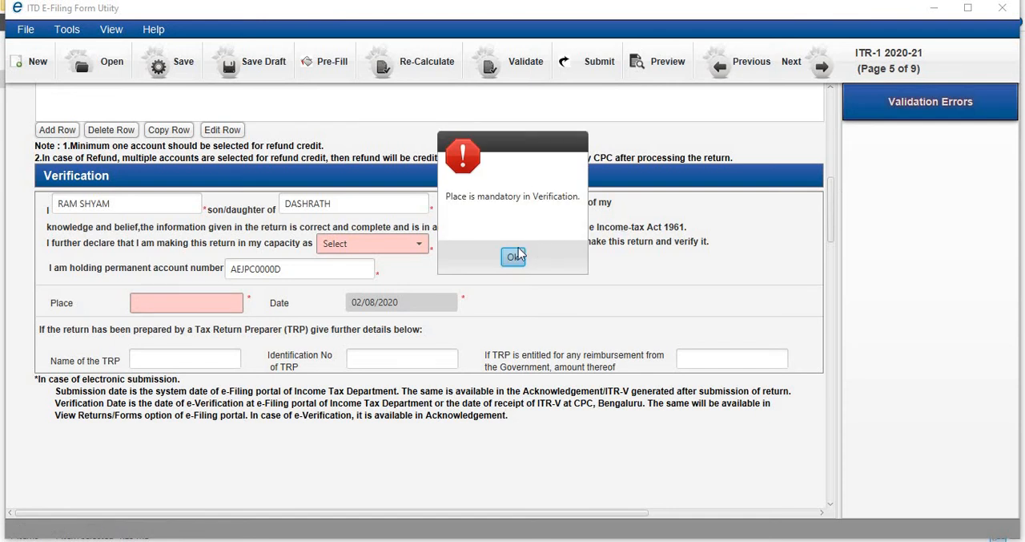
pyautogui.click(515, 256)
pyautogui.scroll(5, 772, 217)
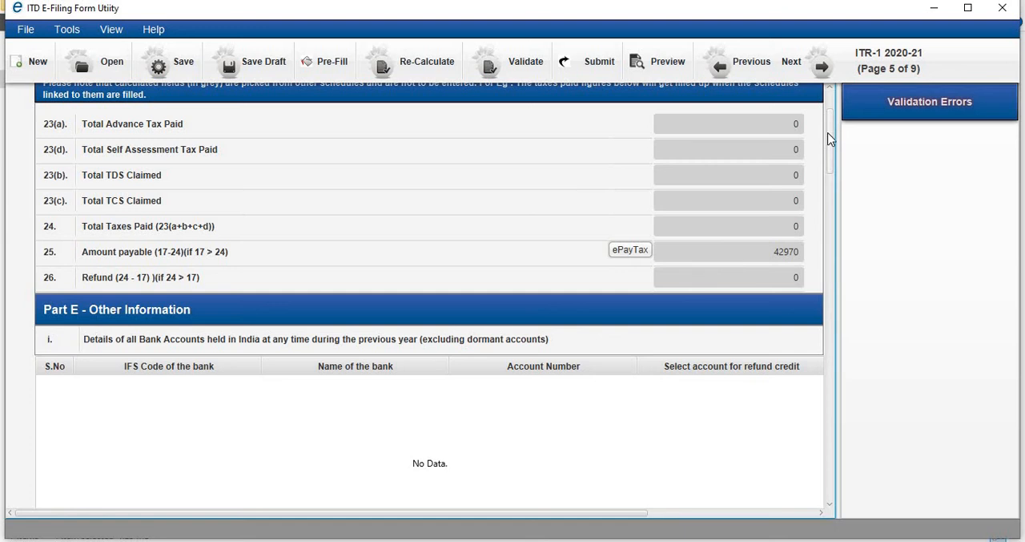
pyautogui.scroll(2, 830, 140)
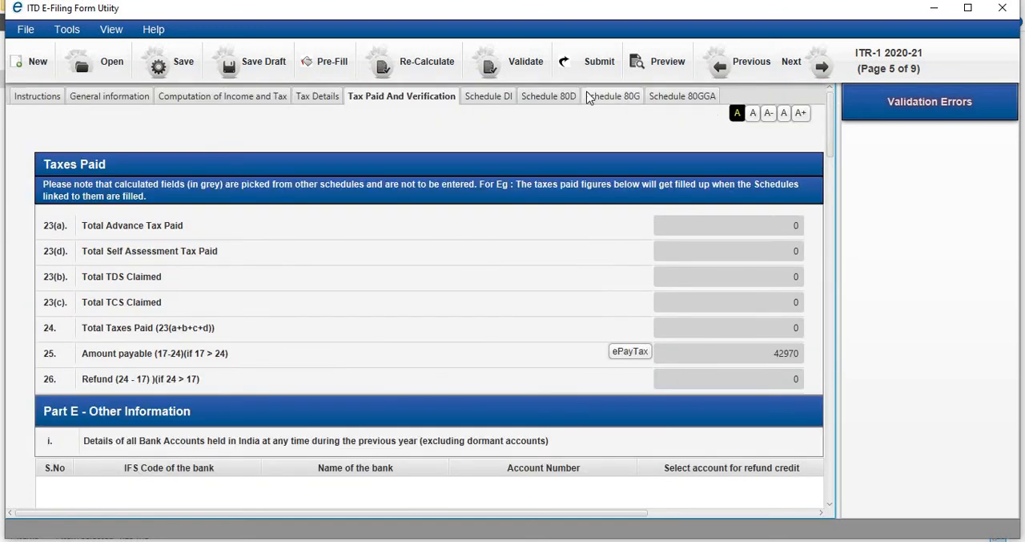
# - Compare the investment amounts in Schedule DI with the 80C and 80CCC deductions in Part C of the income computation
pyautogui.click(502, 96)
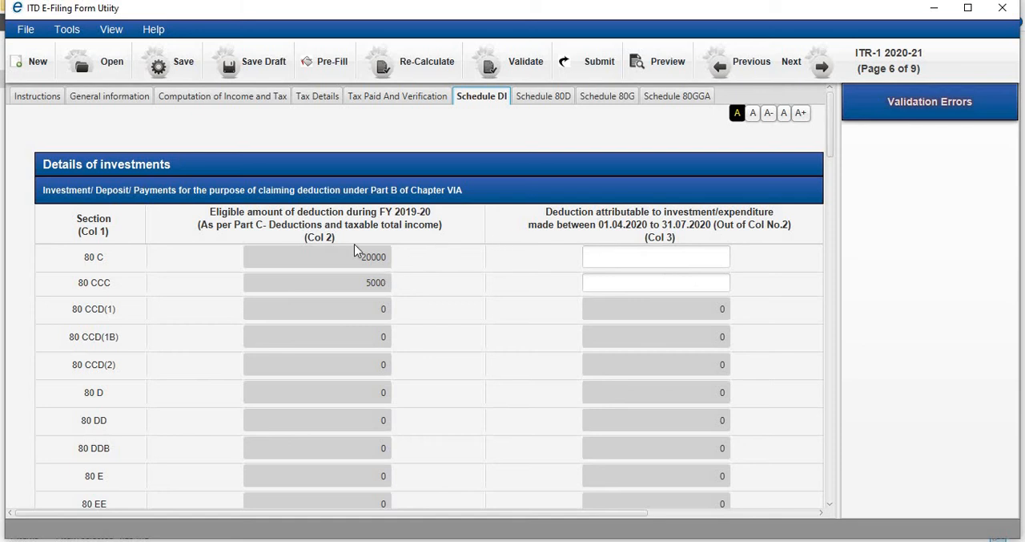
pyautogui.click(257, 104)
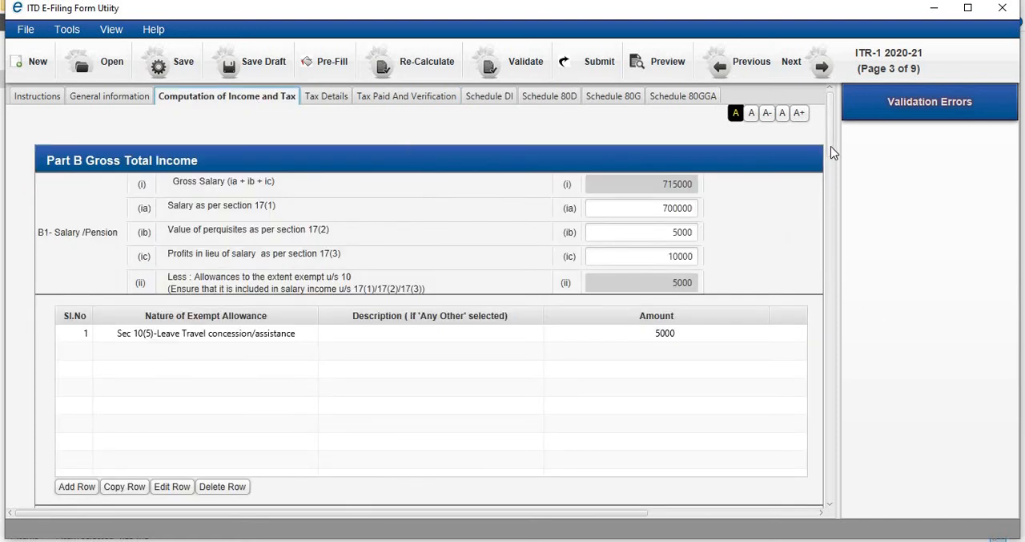
pyautogui.scroll(-10, 833, 200)
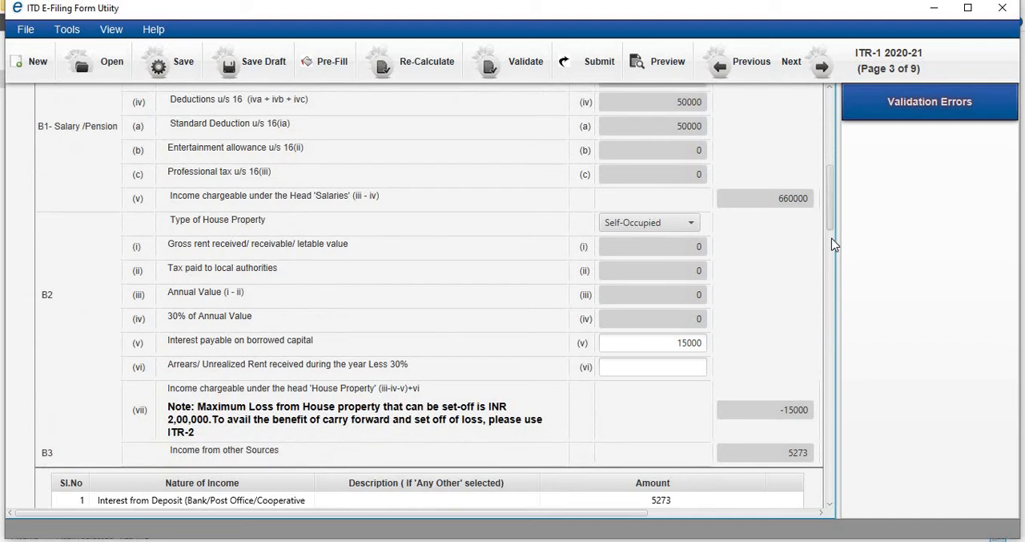
pyautogui.scroll(-10, 833, 344)
pyautogui.scroll(5, 833, 320)
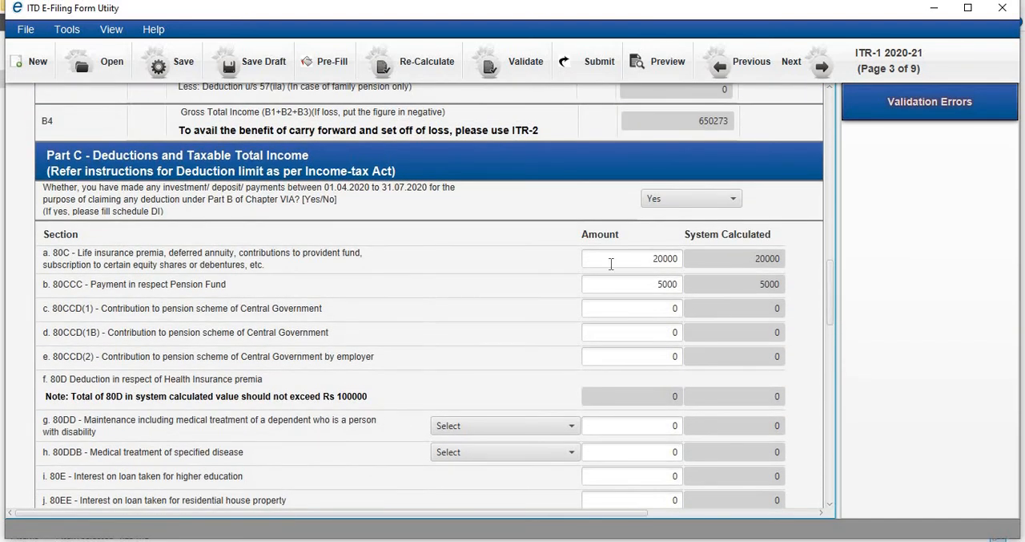
pyautogui.click(624, 267)
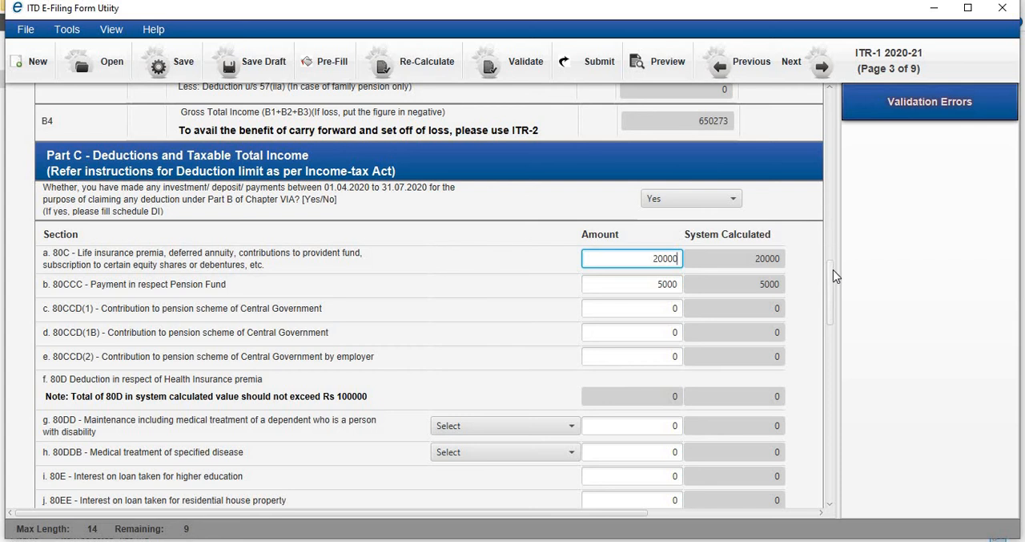
pyautogui.scroll(5, 833, 269)
pyautogui.scroll(-4, 835, 260)
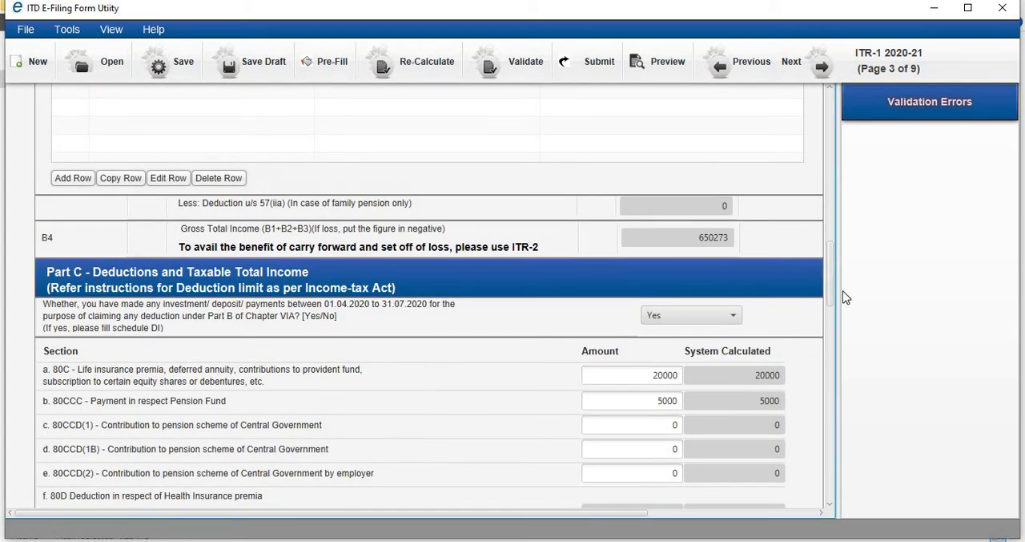
pyautogui.moveTo(831, 284); pyautogui.dragTo(825, 108)
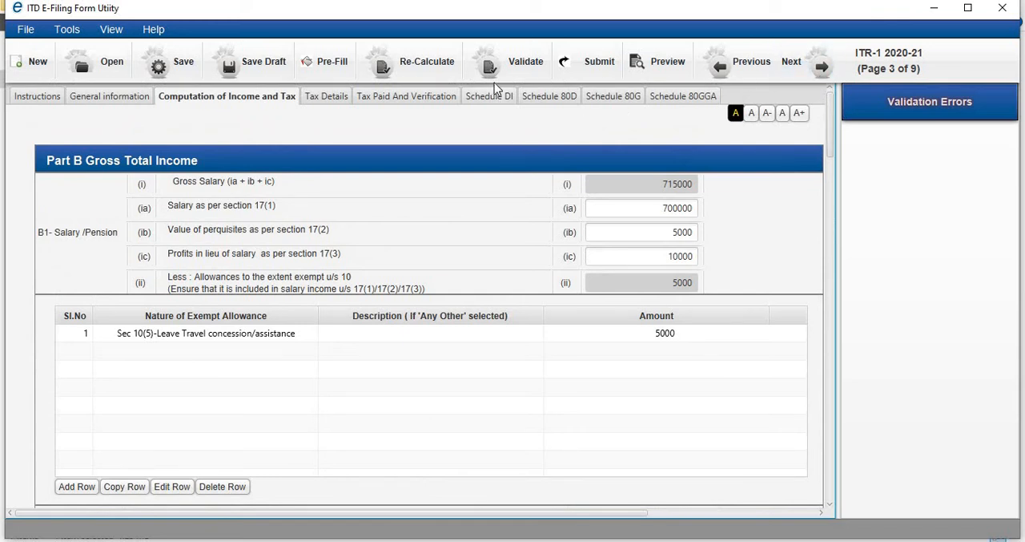
# - Set the 80C deduction attributable to investments made between 01.04.2020 and 31.07.2020 to 0 in Schedule DI
pyautogui.click(493, 96)
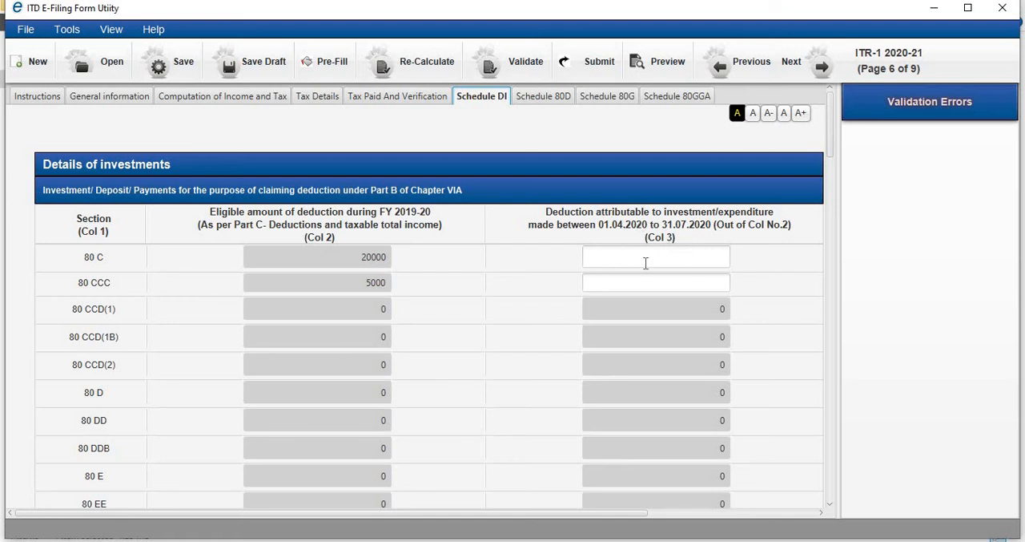
pyautogui.click(657, 257)
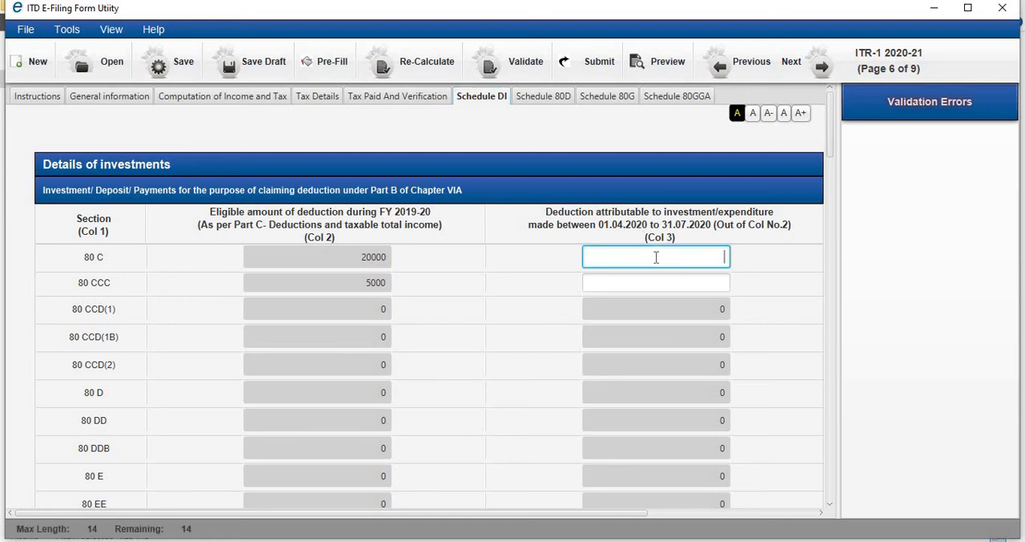
pyautogui.click(836, 153)
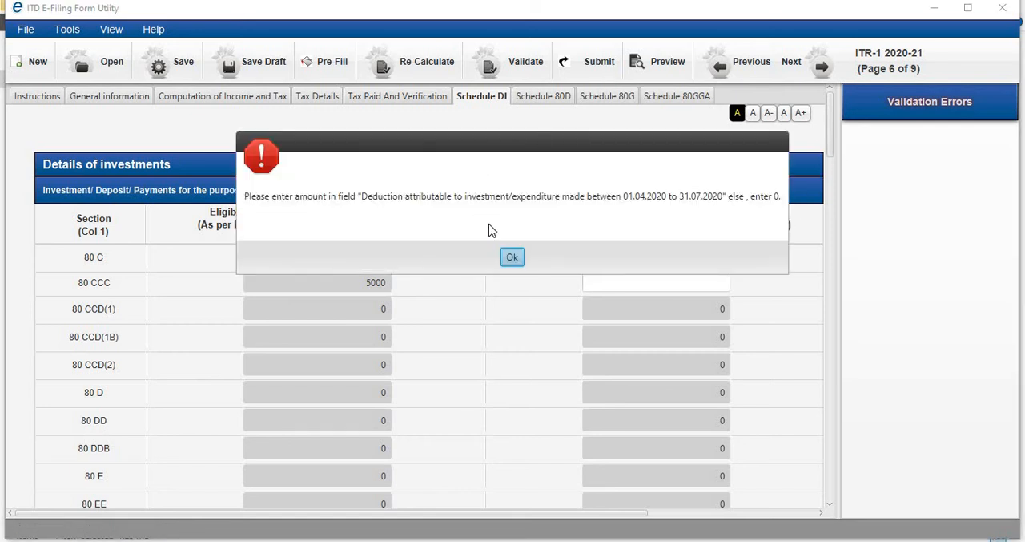
pyautogui.click(512, 257)
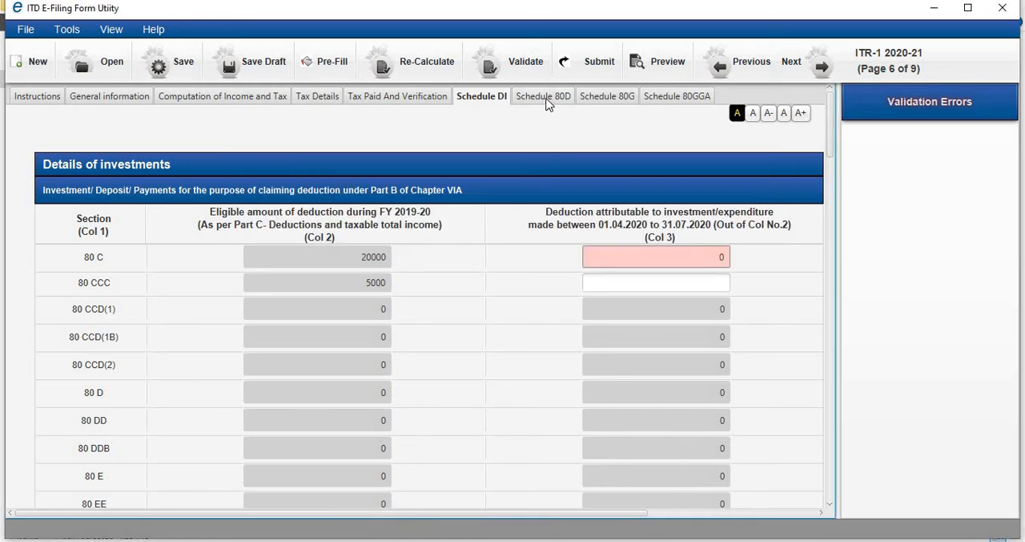
# - Review Schedule 80D and examine the answer options for the self and family senior citizen question, leaving it unselected
pyautogui.click(547, 99)
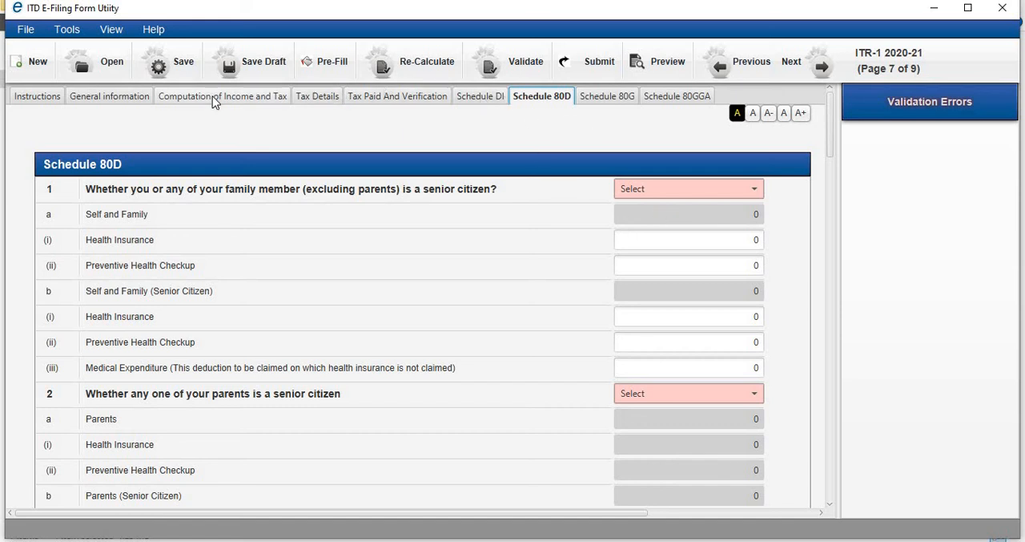
pyautogui.click(607, 96)
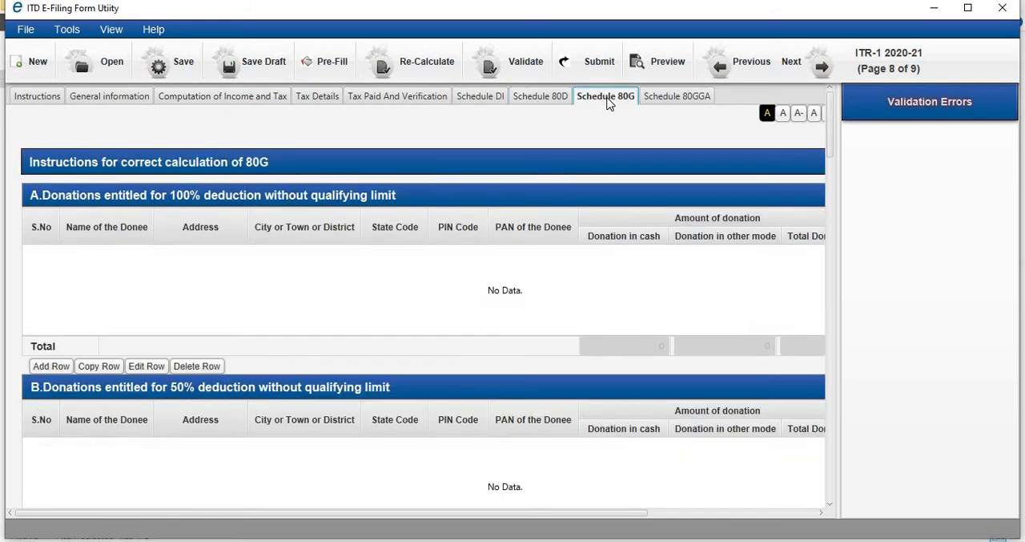
pyautogui.click(553, 95)
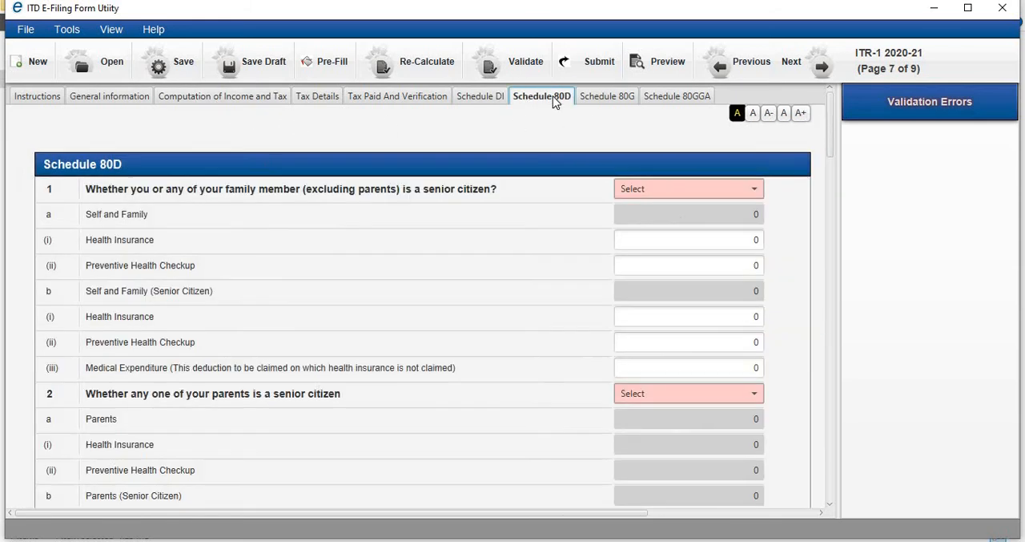
pyautogui.click(754, 191)
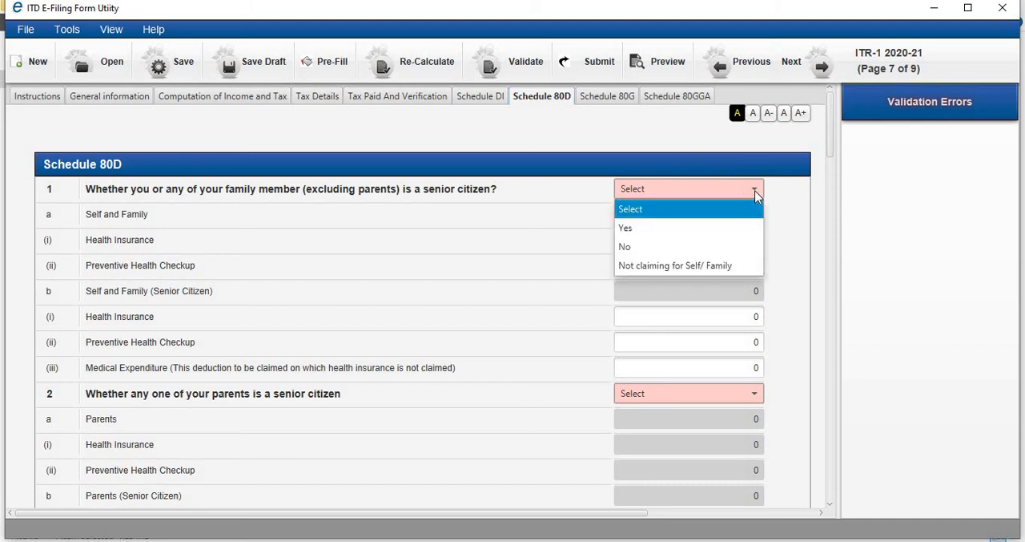
pyautogui.click(567, 278)
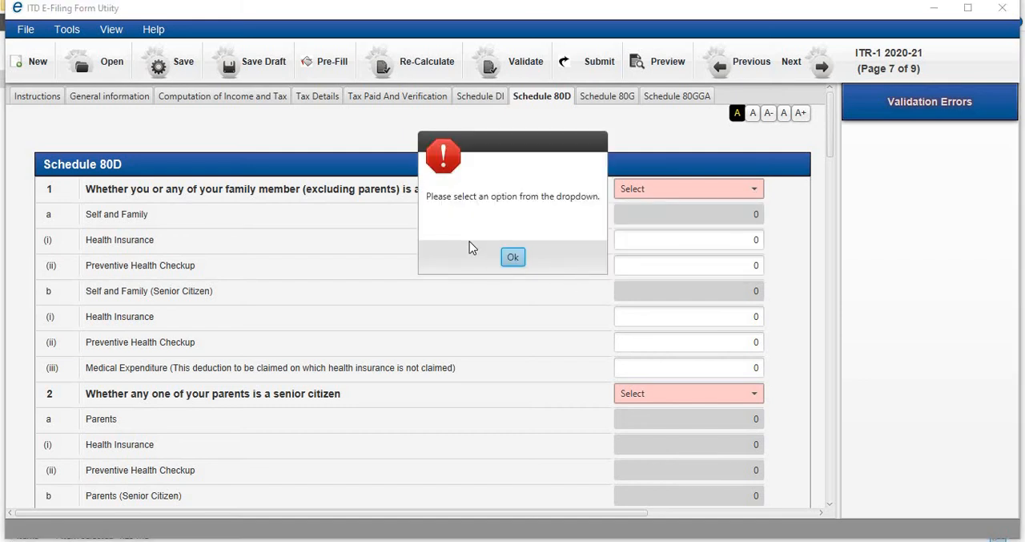
pyautogui.click(515, 258)
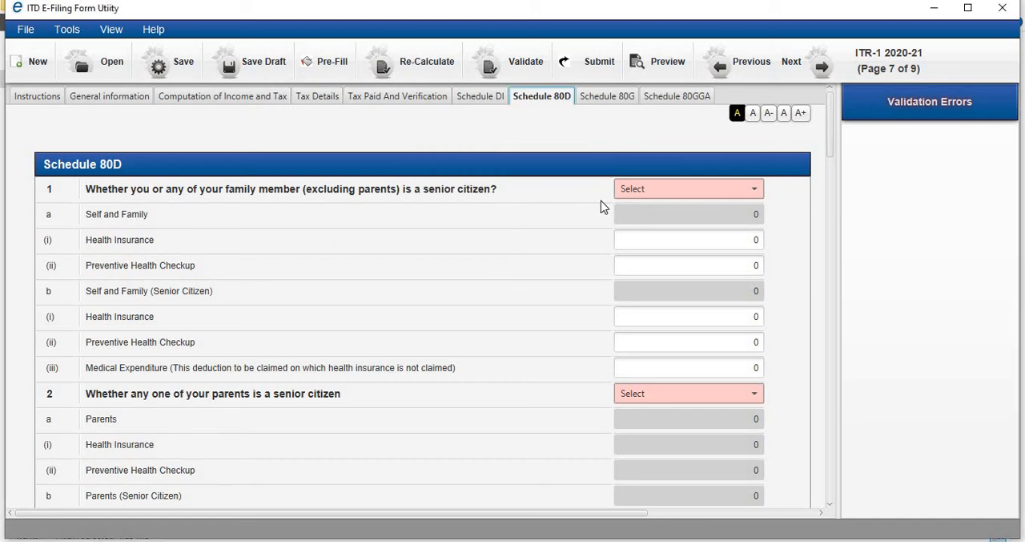
pyautogui.click(751, 190)
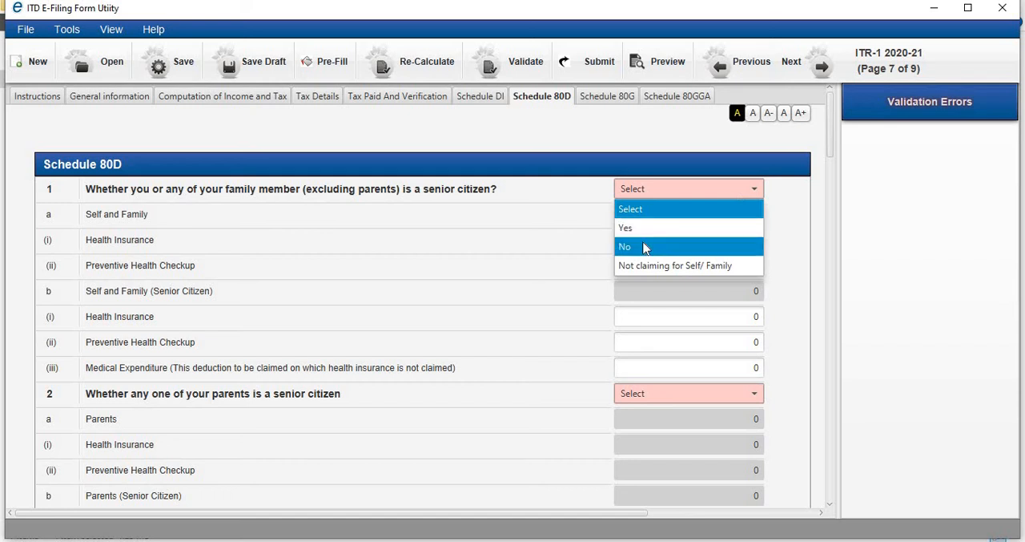
pyautogui.click(573, 255)
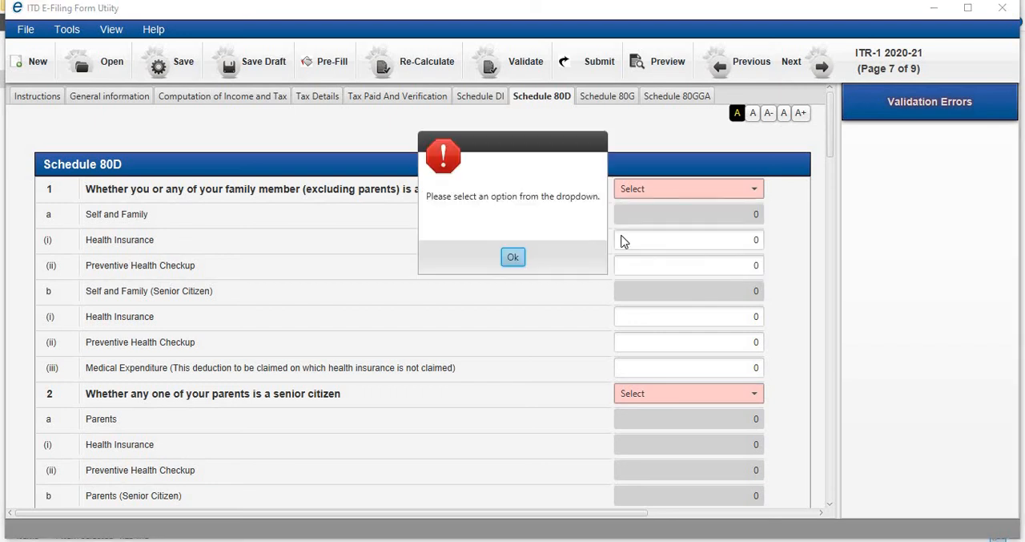
pyautogui.click(513, 256)
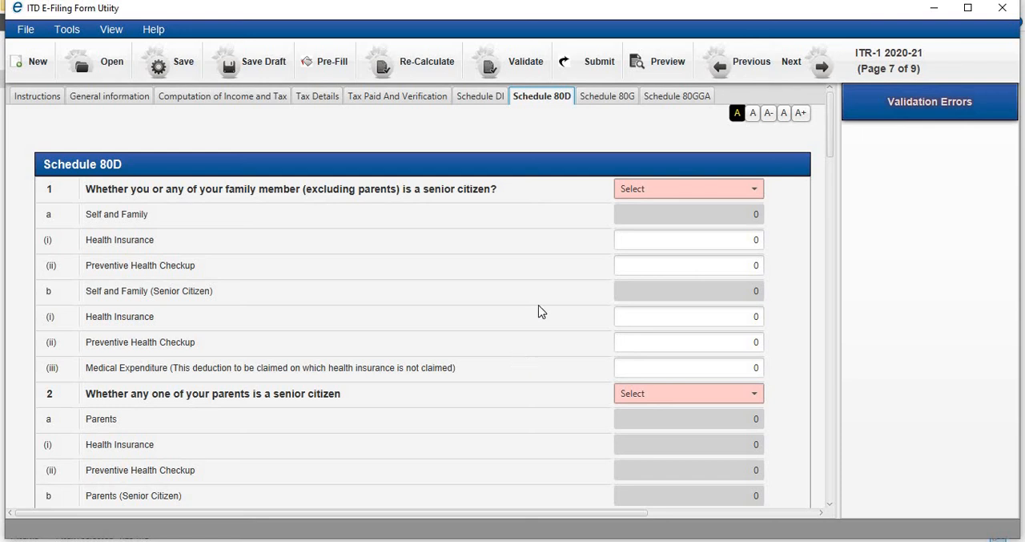
# - Review the donation tables in Schedule 80G and the scientific research or rural development donations in Schedule 80GGA
pyautogui.click(624, 102)
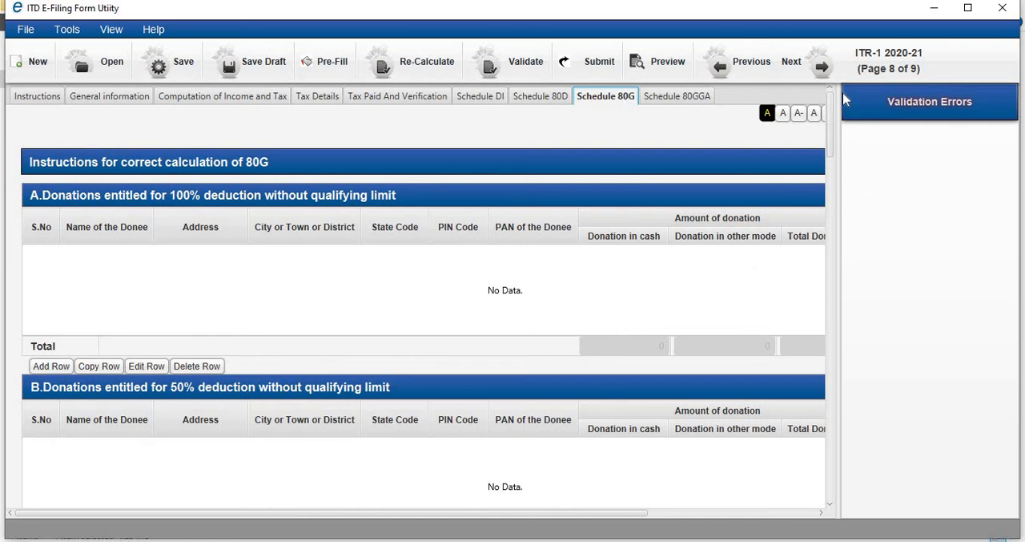
pyautogui.moveTo(832, 112); pyautogui.dragTo(832, 114)
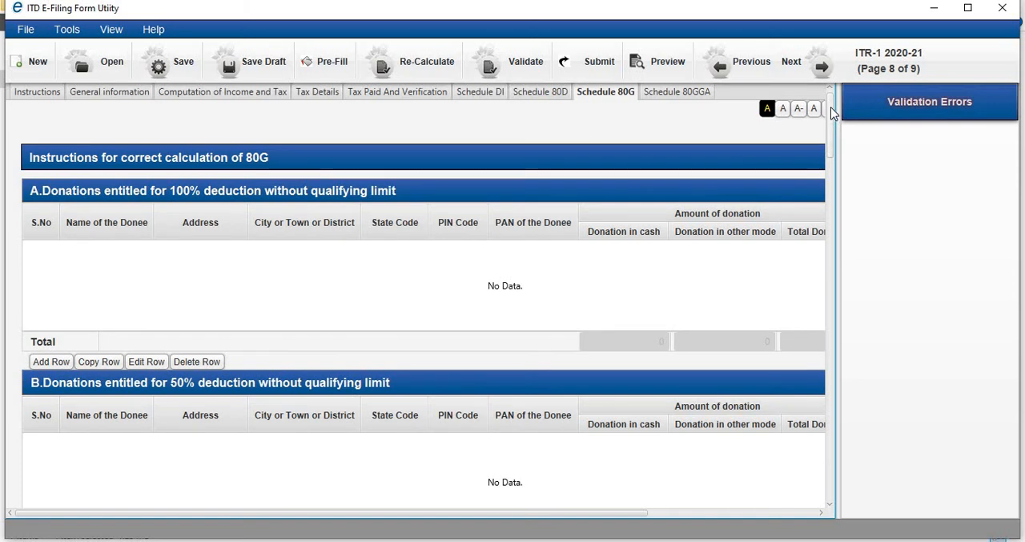
pyautogui.moveTo(831, 112); pyautogui.dragTo(825, 83)
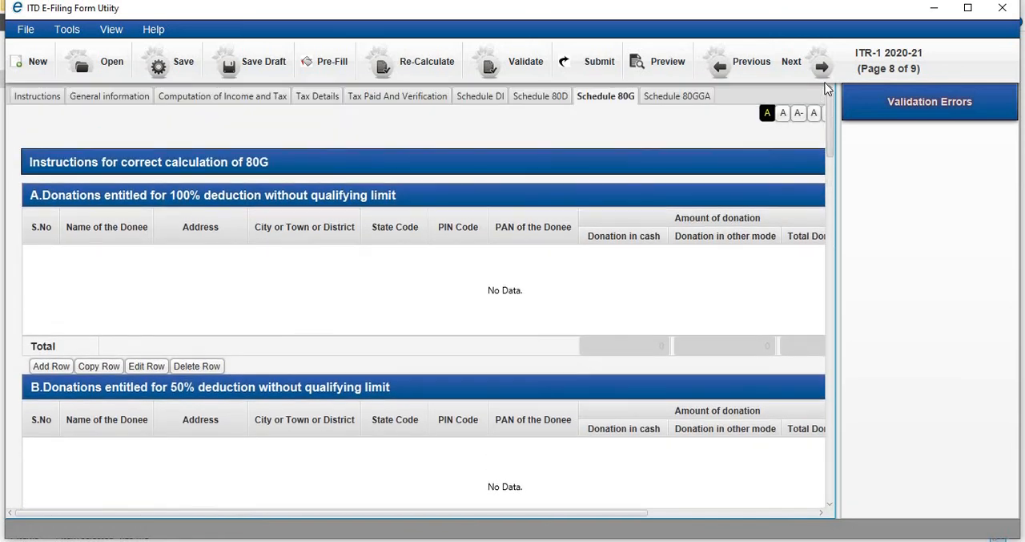
pyautogui.click(695, 99)
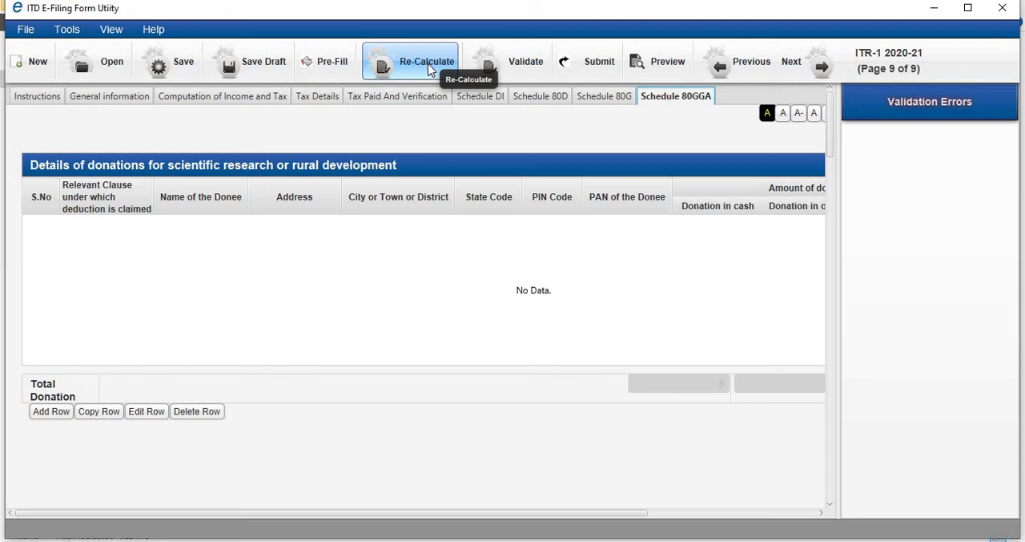
# - Validate the completed return and dismiss the resulting alerts
pyautogui.click(518, 72)
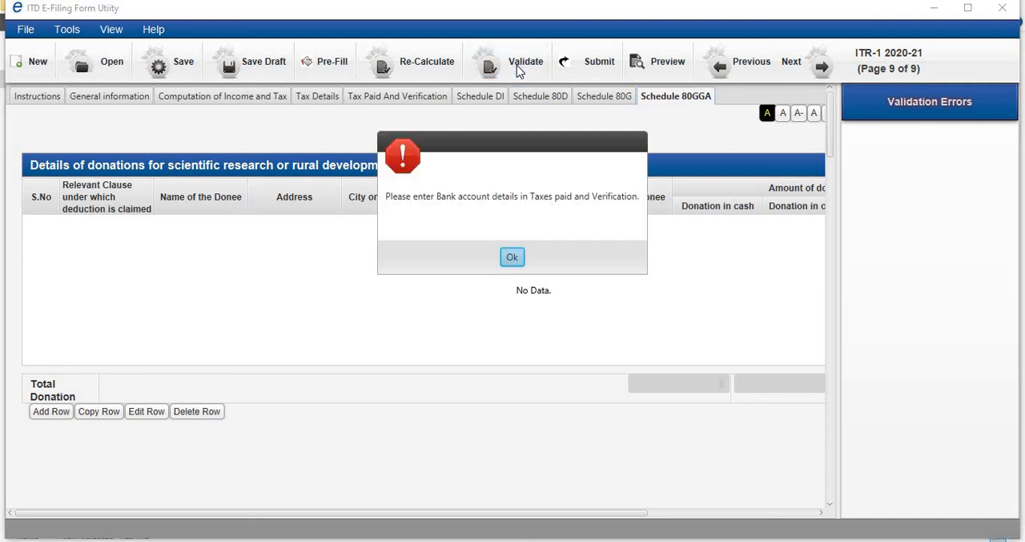
pyautogui.click(512, 258)
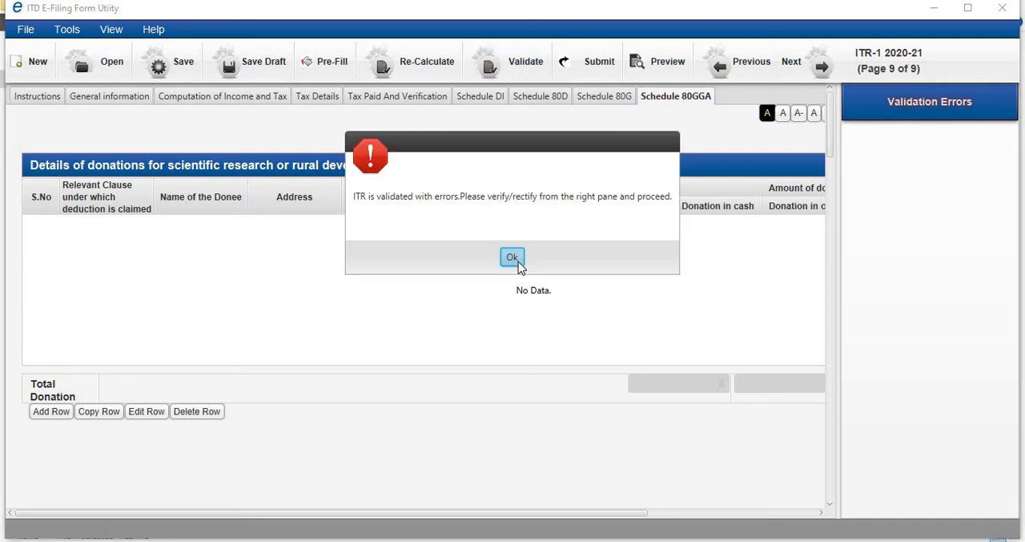
pyautogui.click(512, 257)
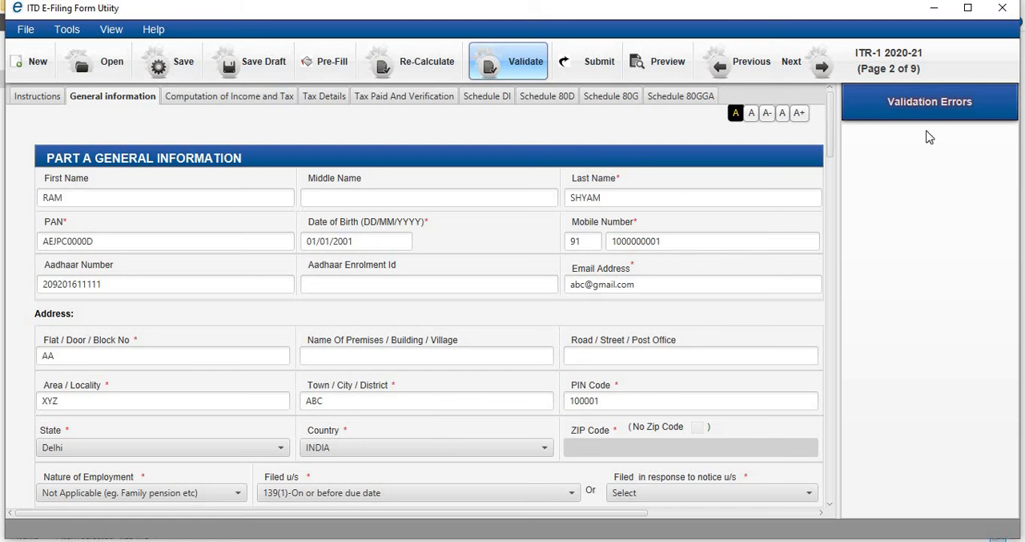
# - Try to submit the return and to preview it, dismissing the alerts
pyautogui.click(596, 64)
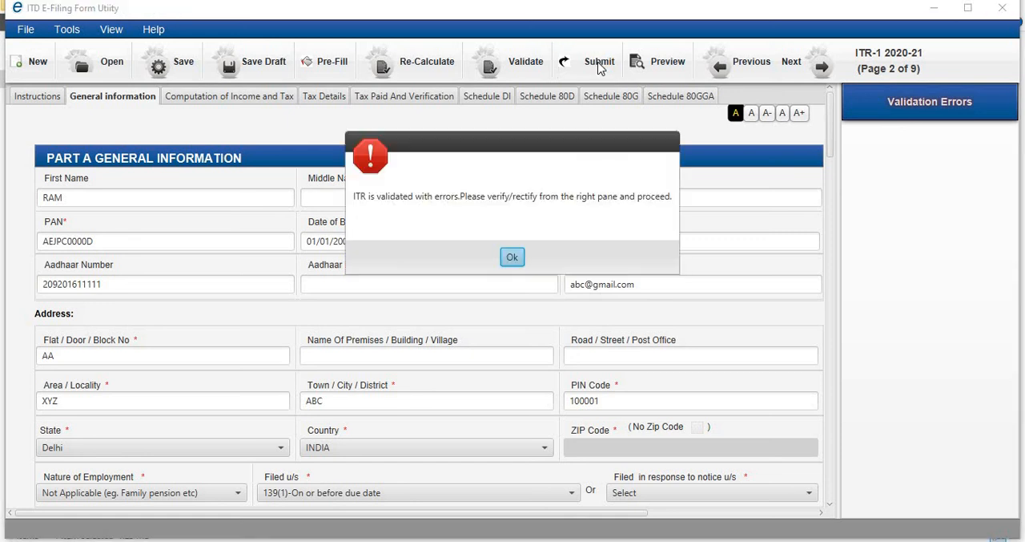
pyautogui.click(513, 257)
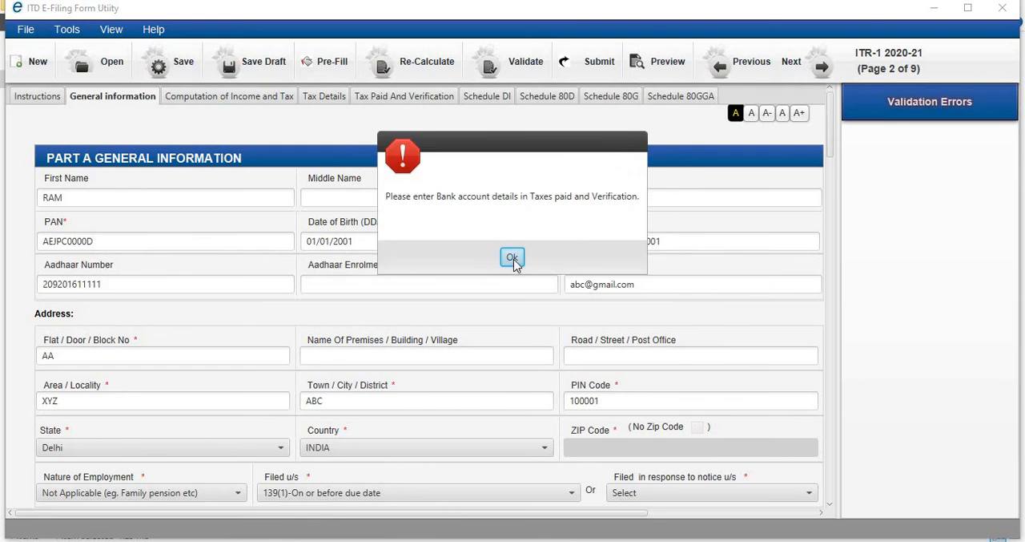
pyautogui.click(512, 258)
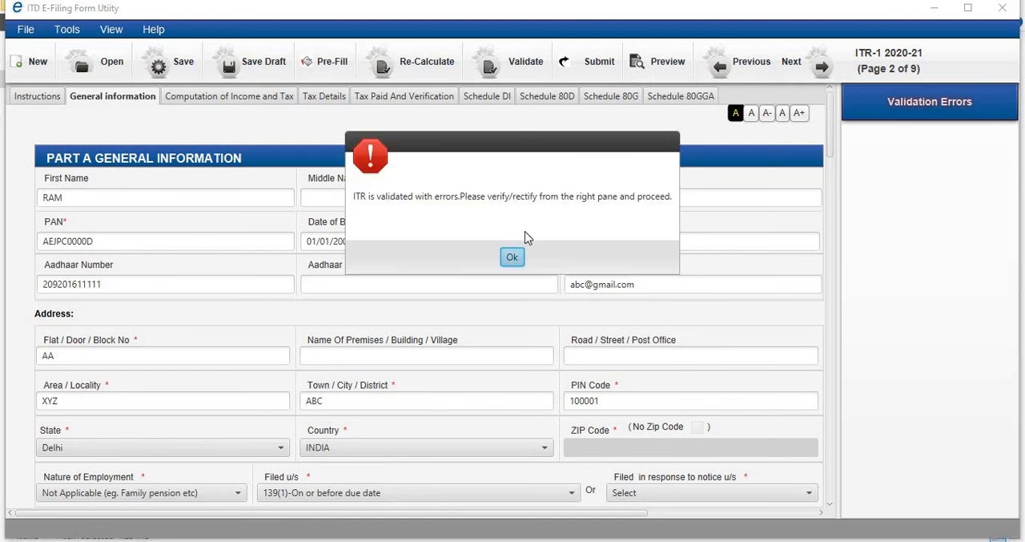
pyautogui.click(512, 258)
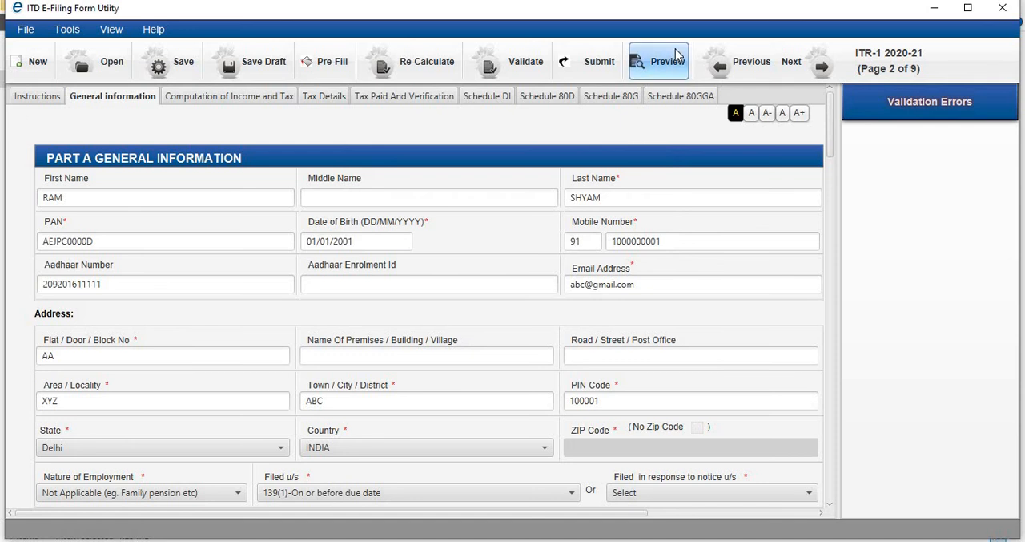
pyautogui.click(659, 65)
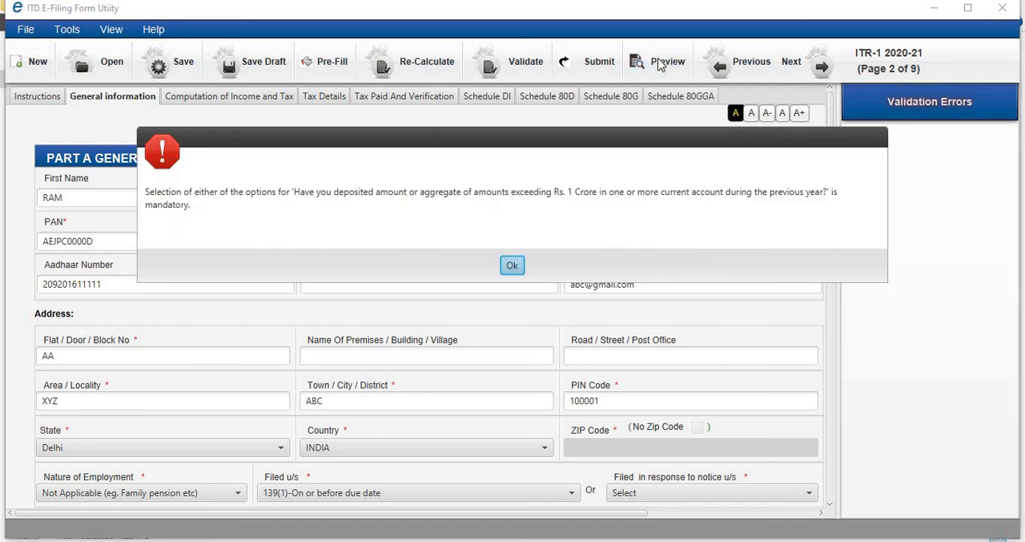
pyautogui.click(511, 264)
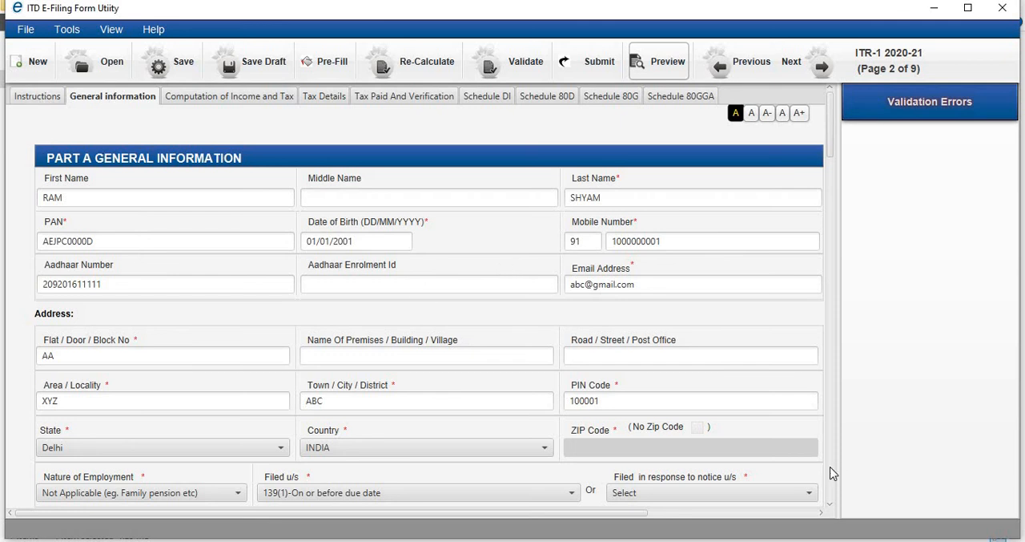
# - Answer No to the question about filing the return under the Seventh proviso to section 139(1)
pyautogui.scroll(-5, 835, 467)
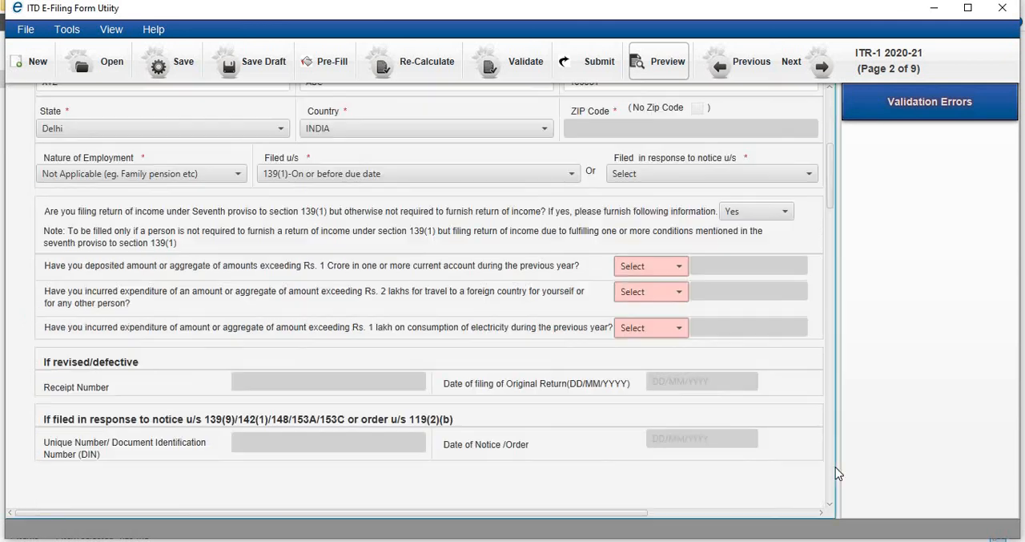
pyautogui.click(770, 211)
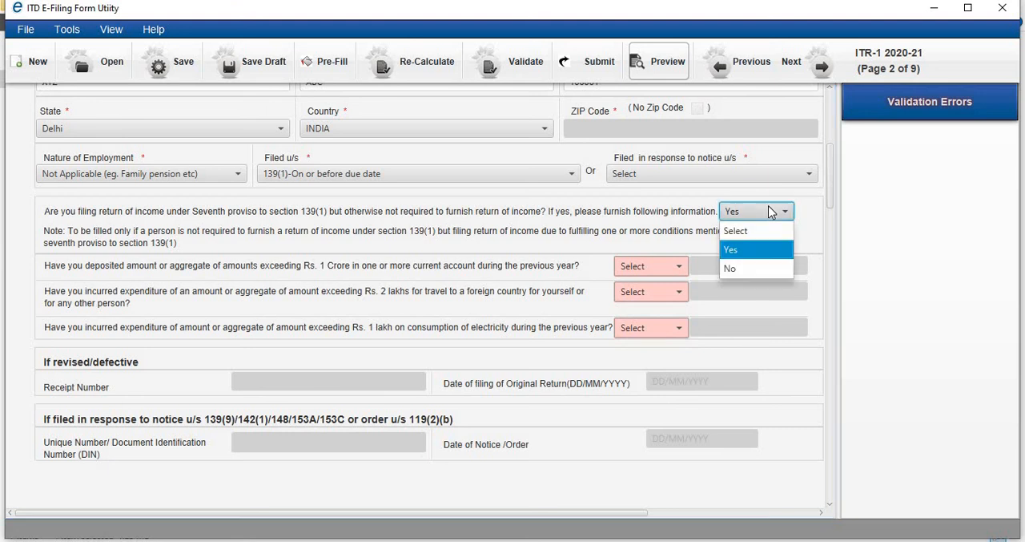
pyautogui.click(738, 269)
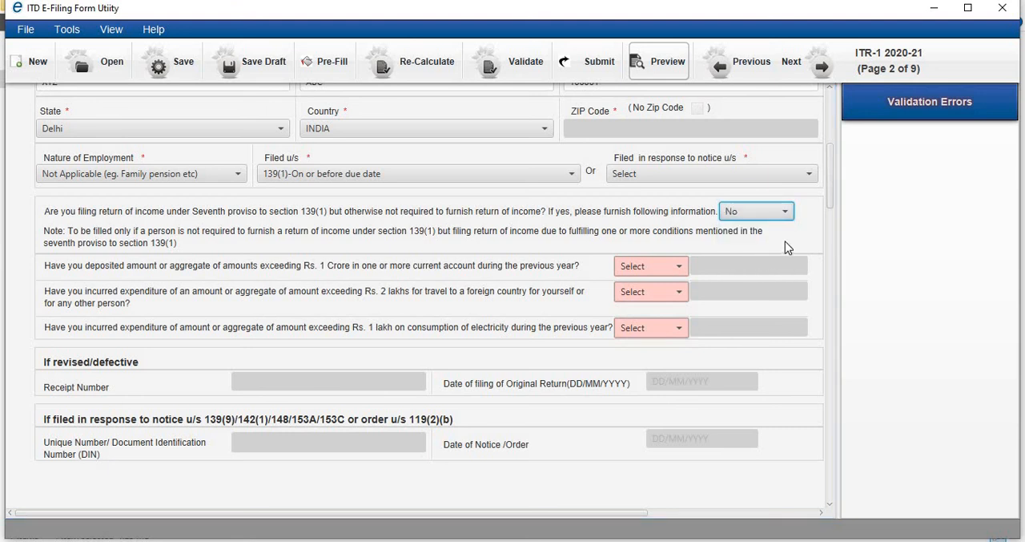
# - Preview the ITR-1 return, review it from general information through the 80G donation section, and return to the general information form
pyautogui.click(661, 64)
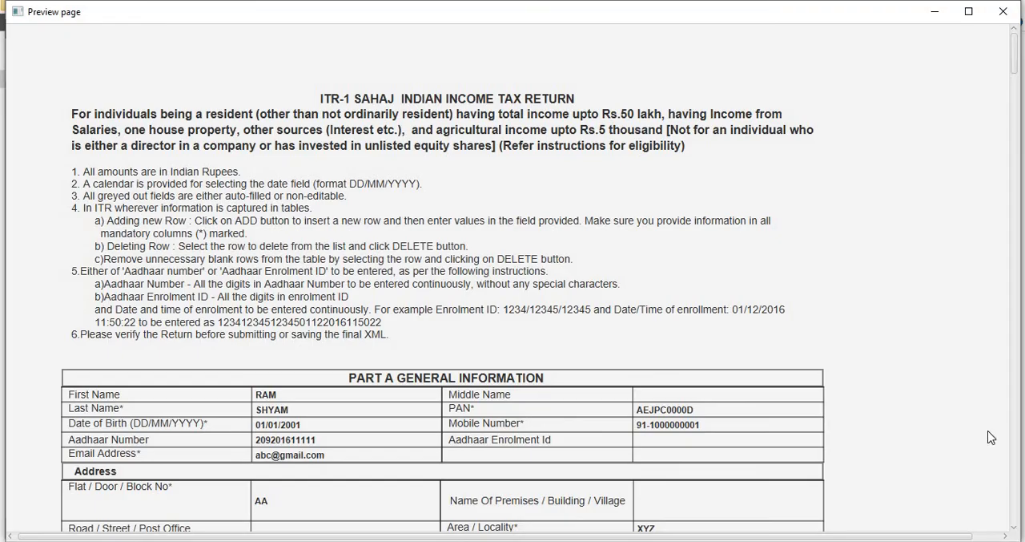
pyautogui.scroll(-10, 1018, 483)
pyautogui.scroll(-20, 1017, 483)
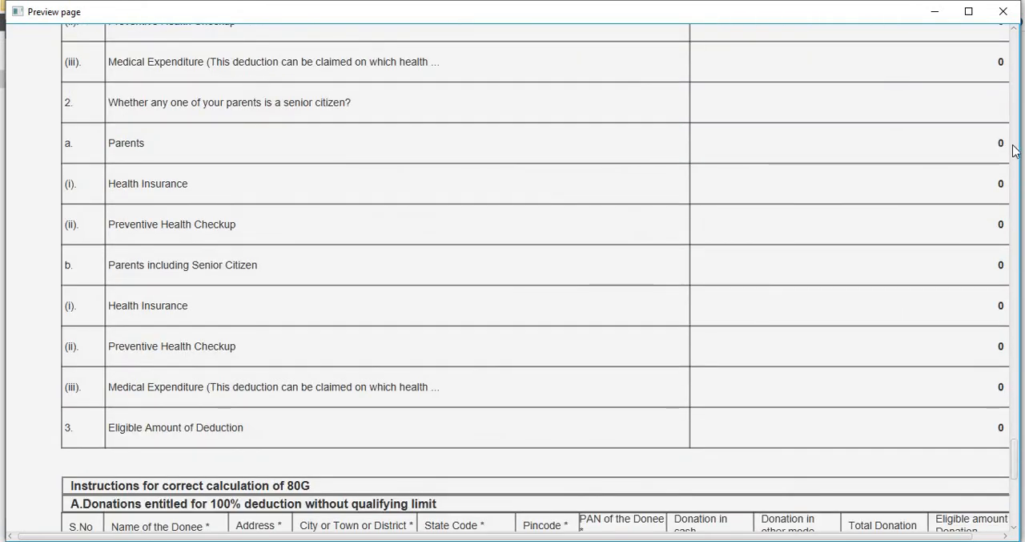
pyautogui.click(1003, 13)
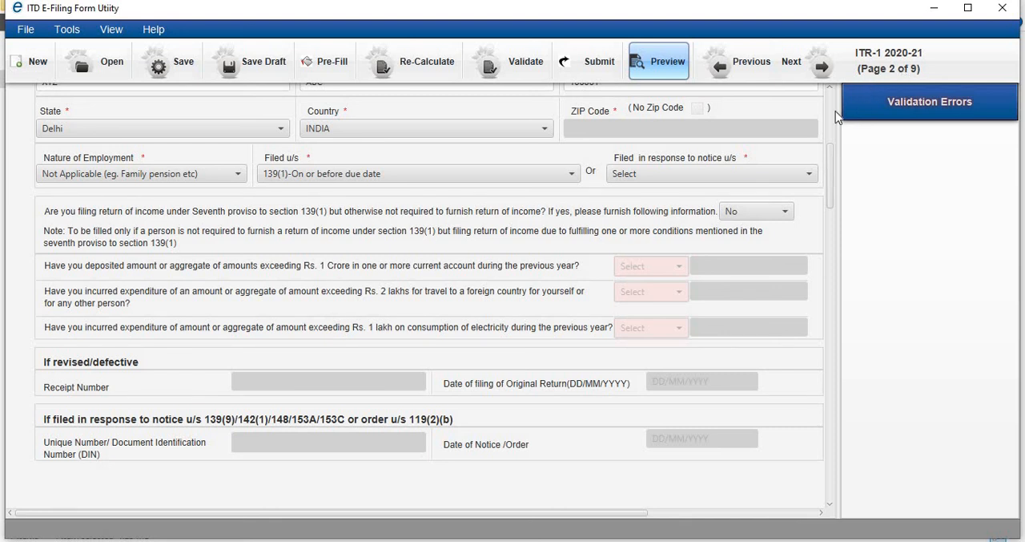
pyautogui.scroll(5, 829, 120)
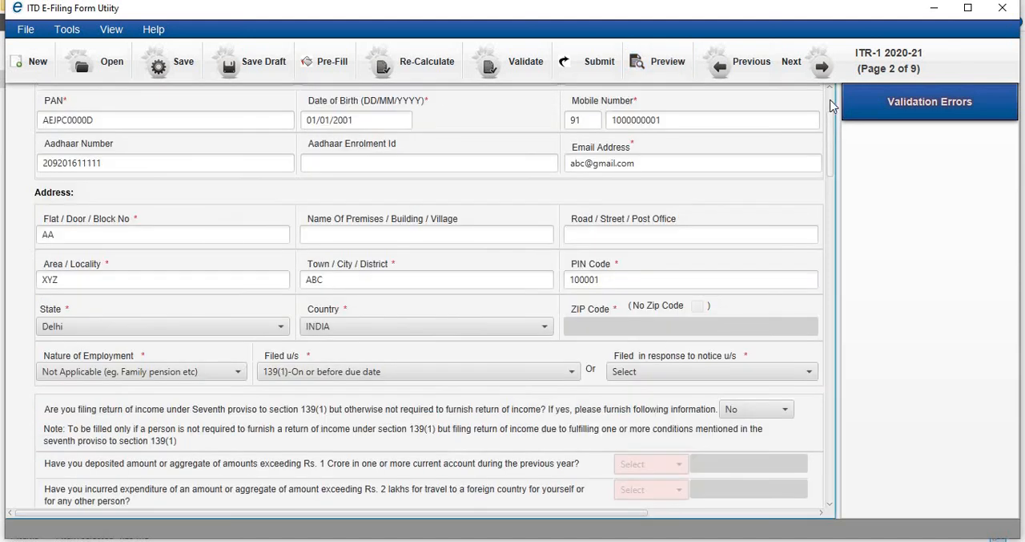
pyautogui.scroll(1, 830, 107)
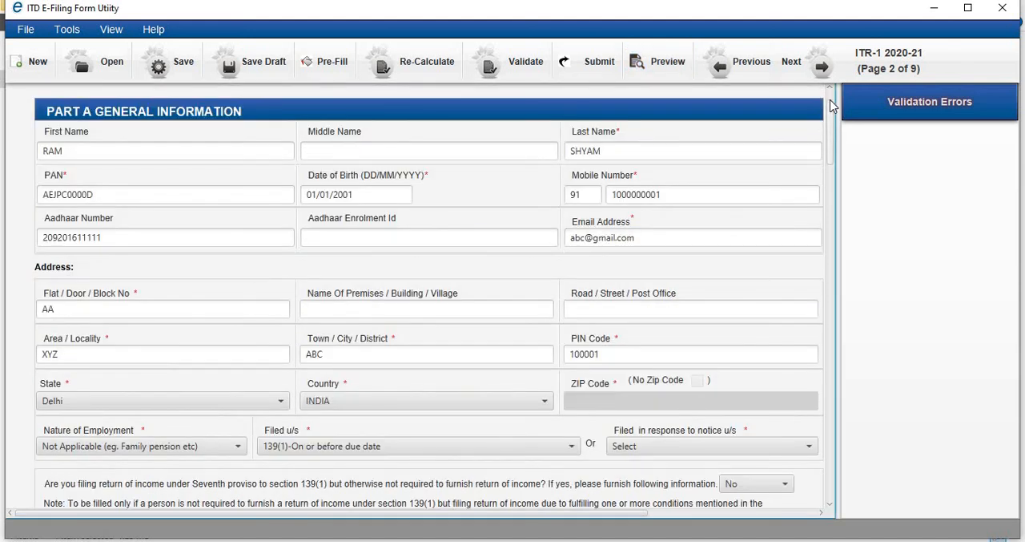